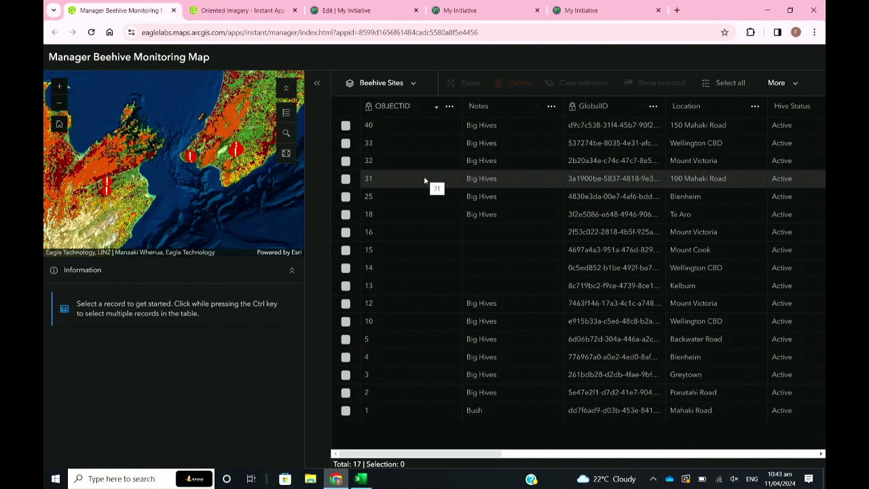
# - Zoom the map to Wellington and select the Mount Victoria (Sidemen) hive record instead of Wellington CBD
pyautogui.scroll(2, 165, 168)
pyautogui.scroll(2, 164, 168)
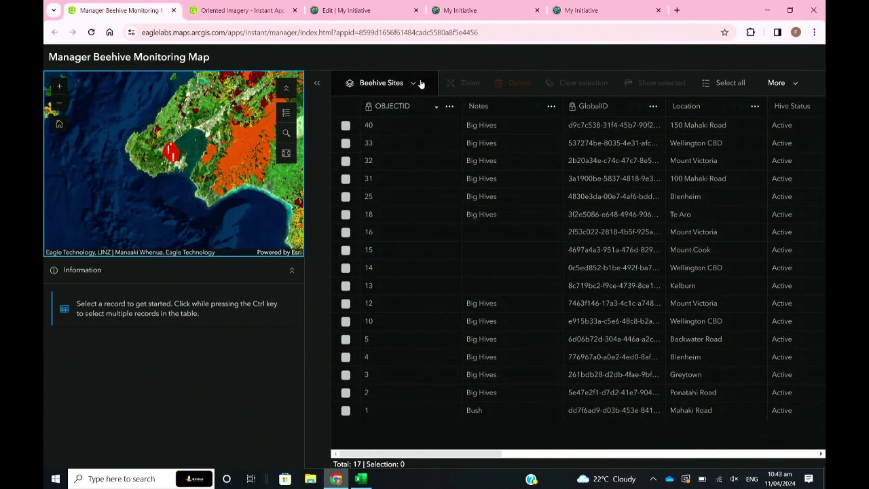
pyautogui.click(345, 142)
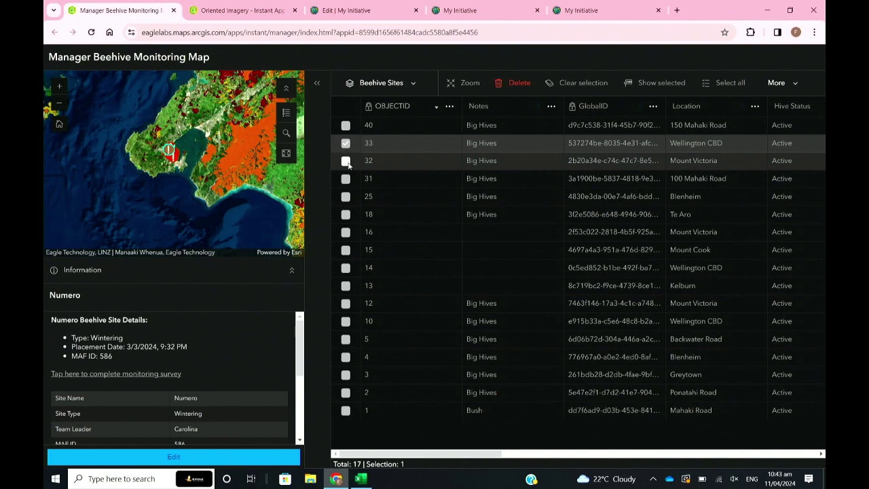
pyautogui.click(347, 161)
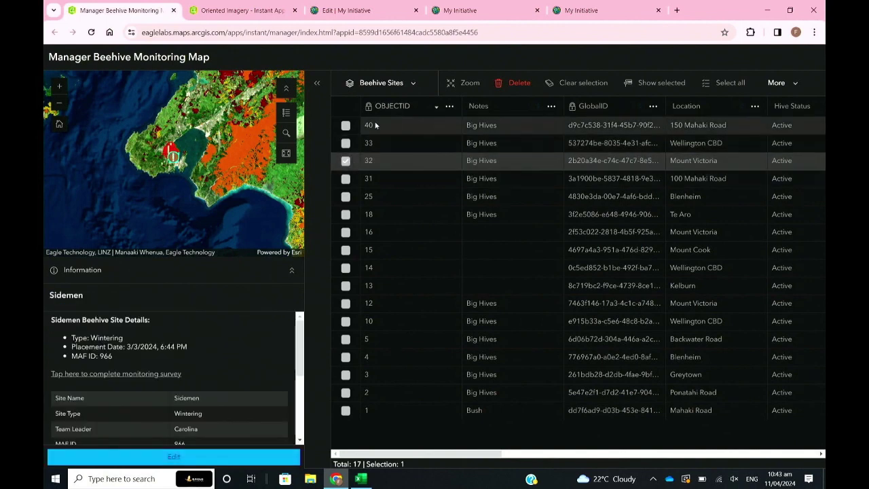
# - Check the table's layer list without switching layers, then zoom into the Wellington hive markers
pyautogui.click(409, 82)
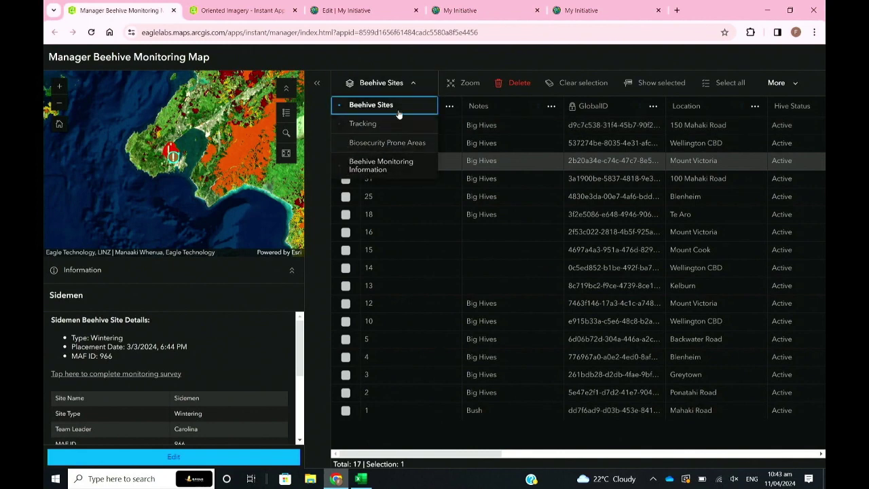
pyautogui.click(412, 88)
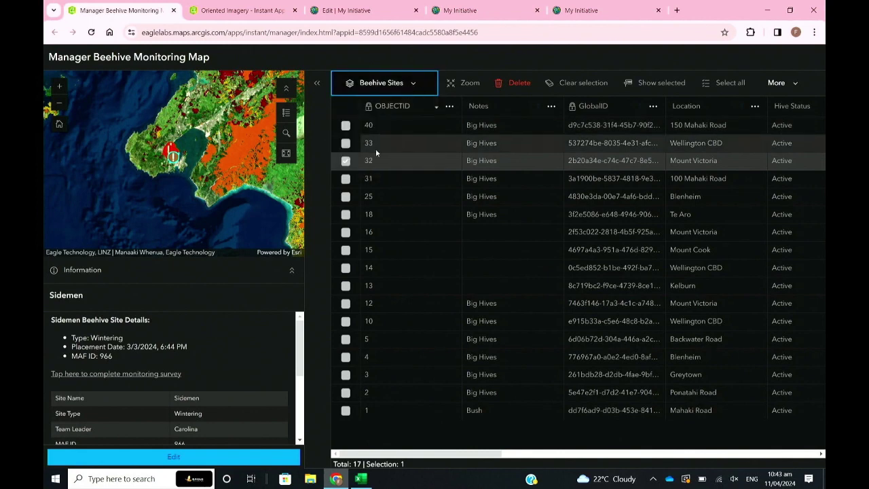
pyautogui.scroll(-1, 215, 370)
pyautogui.scroll(5, 203, 222)
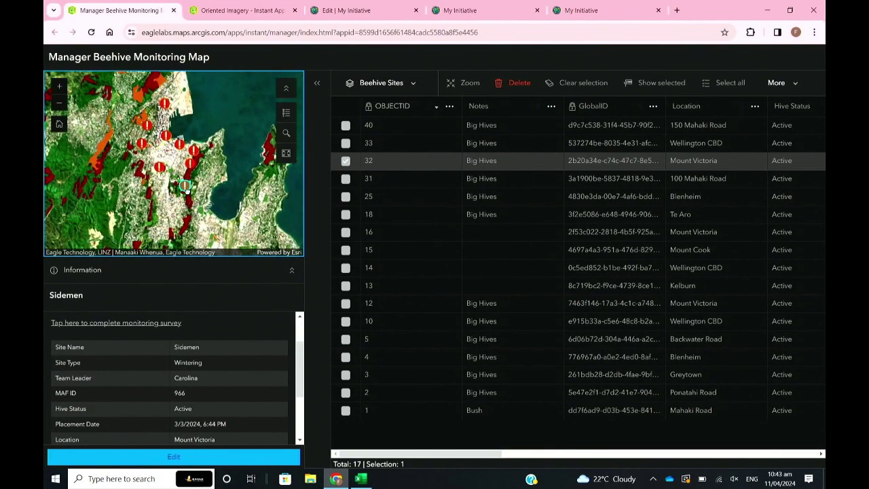
# - In the Oriented Imagery app, launch the viewer and view ground-level imagery at two street points
pyautogui.click(233, 10)
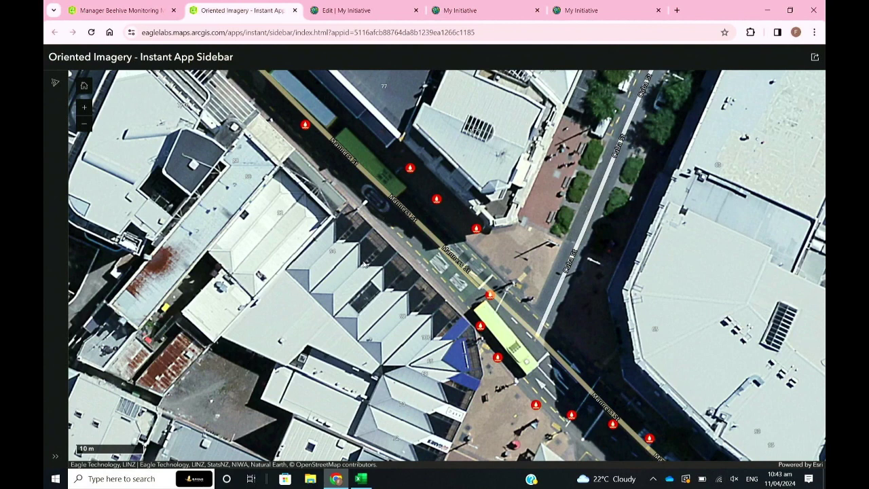
pyautogui.click(56, 83)
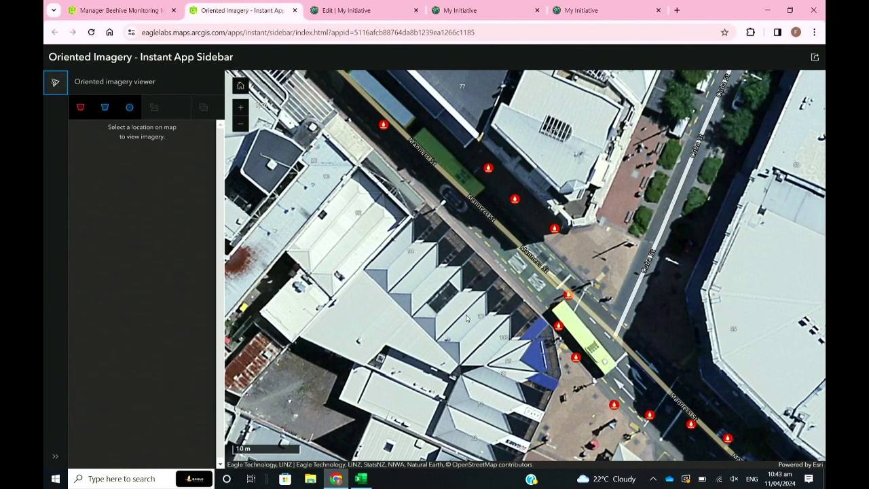
pyautogui.click(569, 294)
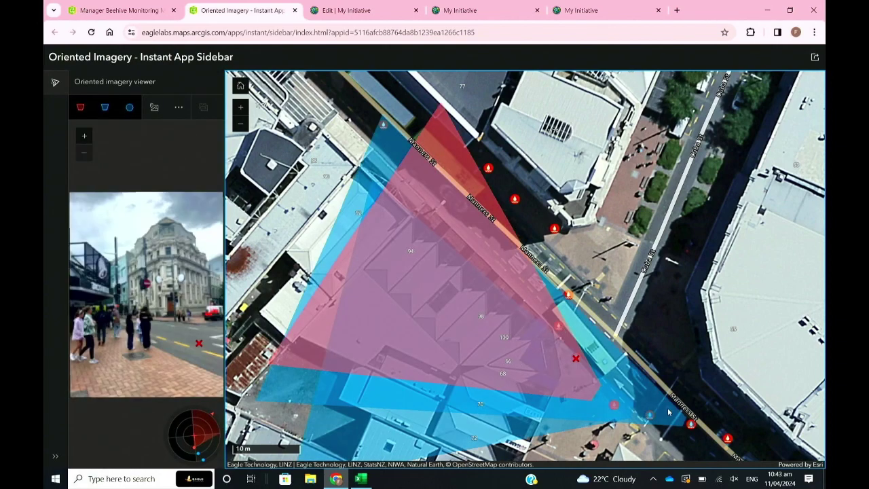
pyautogui.click(669, 412)
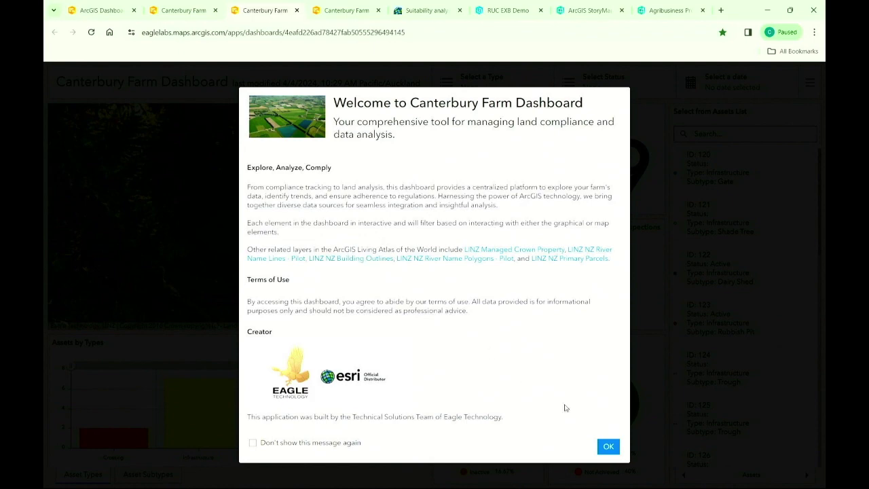
# - Dismiss the Canterbury Farm welcome message, then read and close the Information data notes
pyautogui.click(608, 446)
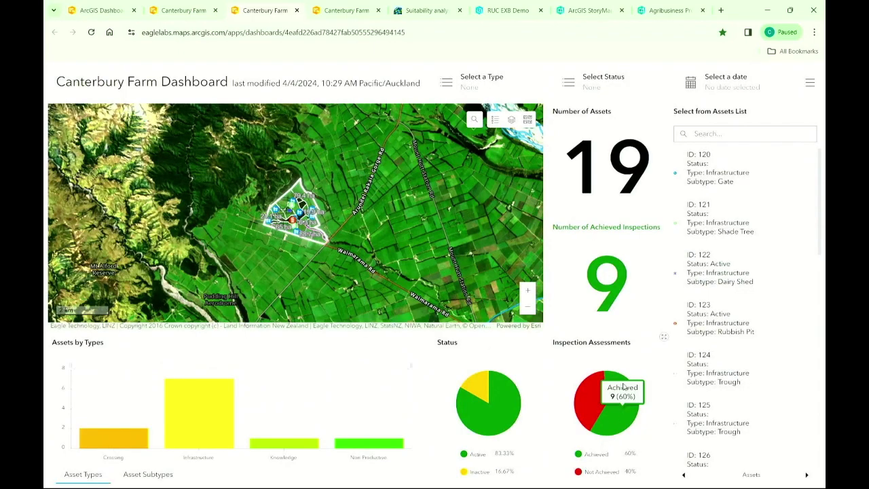
pyautogui.click(808, 85)
pyautogui.click(770, 106)
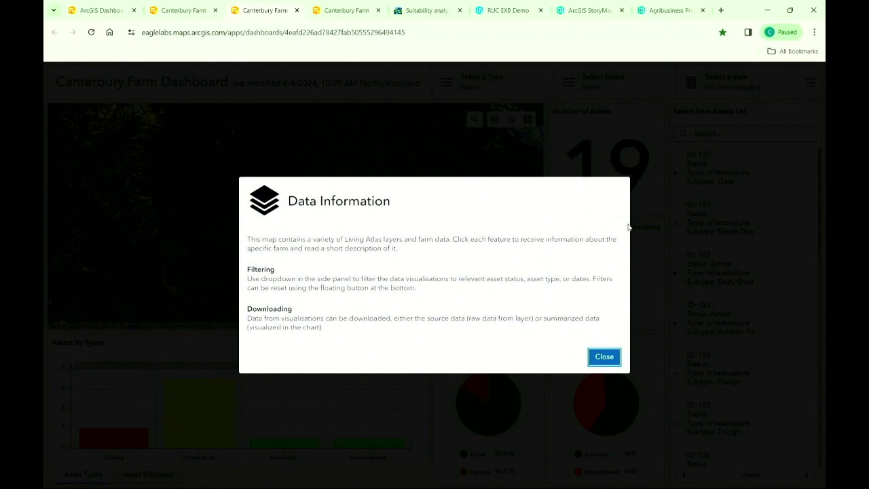
pyautogui.click(607, 362)
pyautogui.click(348, 11)
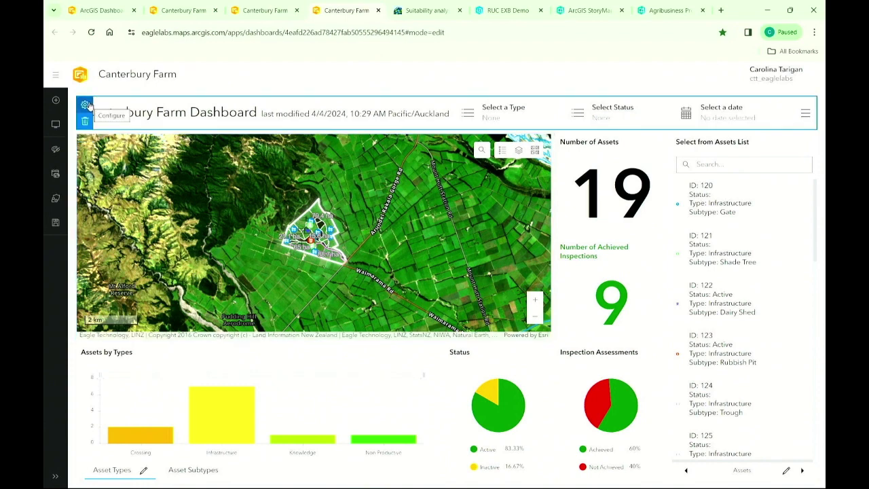
pyautogui.moveTo(88, 105)
pyautogui.click(87, 105)
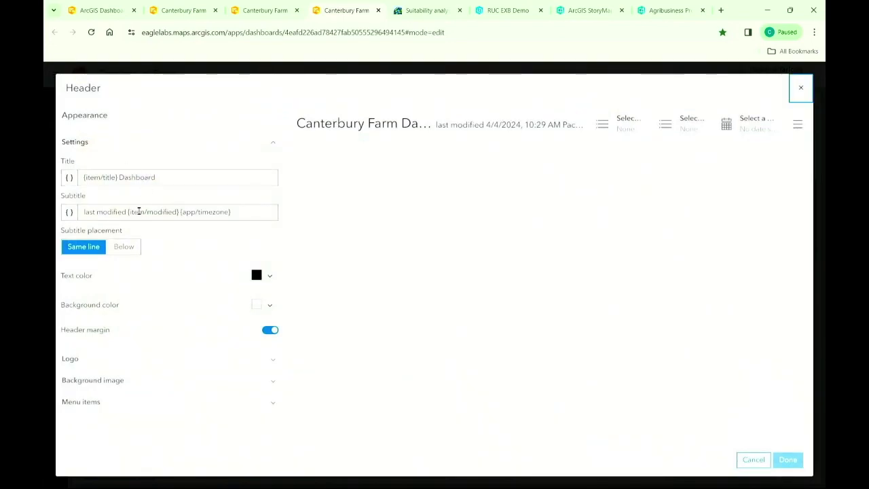
pyautogui.moveTo(128, 211); pyautogui.dragTo(227, 226)
pyautogui.moveTo(117, 176); pyautogui.dragTo(81, 179)
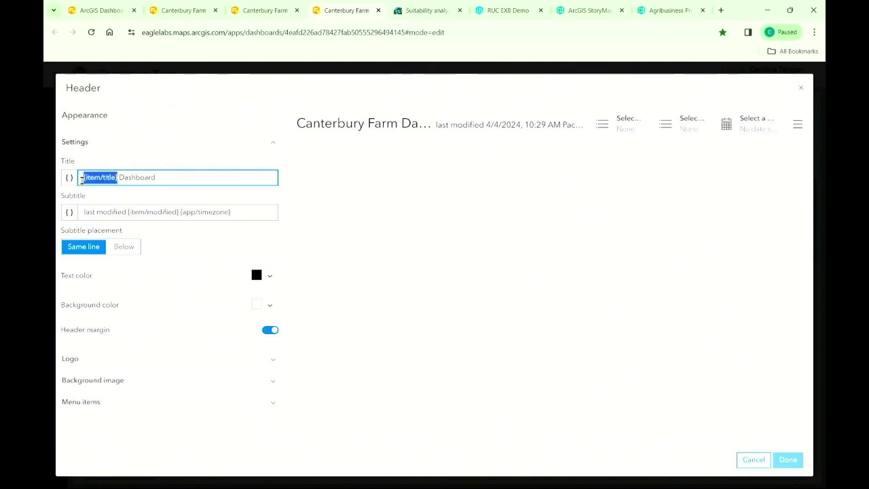
pyautogui.click(70, 213)
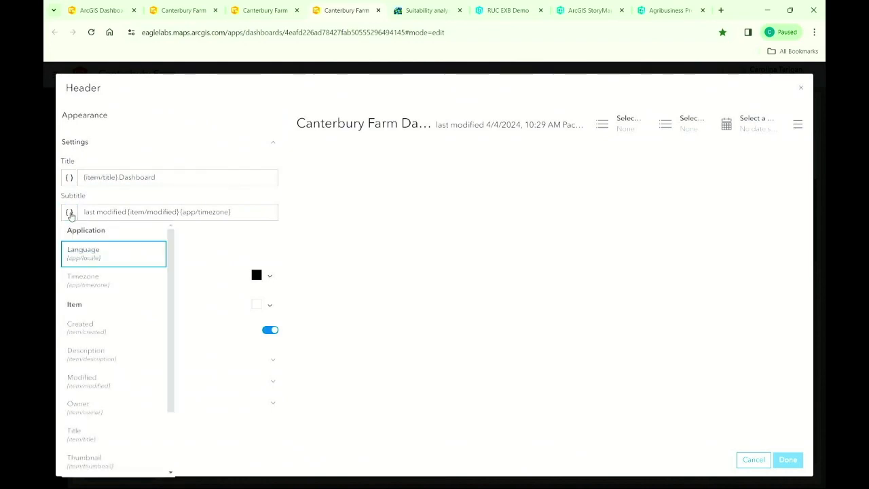
pyautogui.scroll(-2, 104, 305)
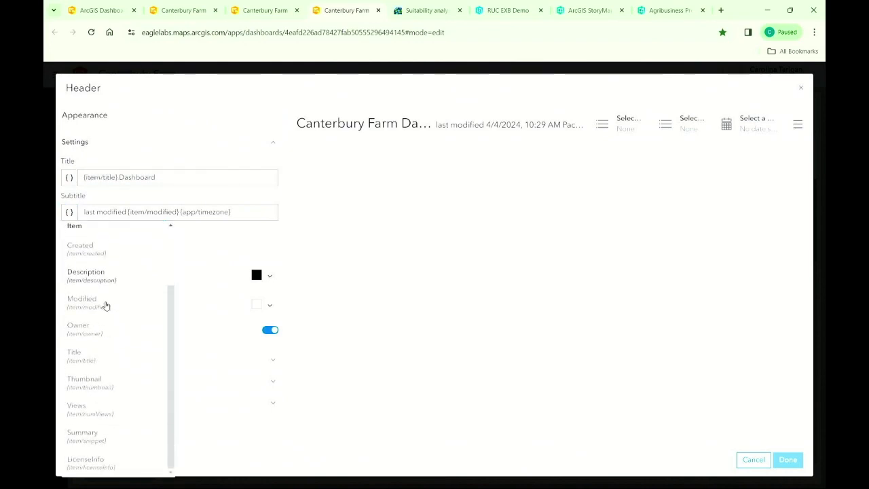
pyautogui.scroll(2, 103, 305)
pyautogui.click(753, 457)
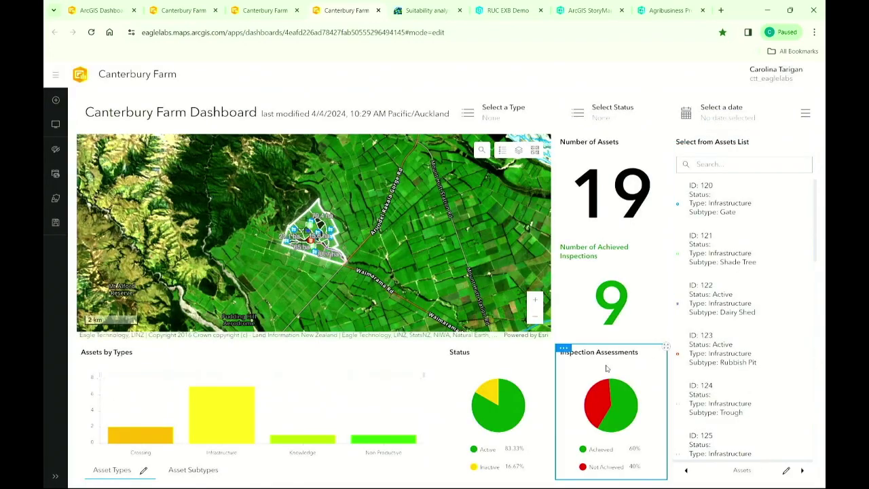
# - Open the dashboard's Time and Region settings and keep the specific time zone at Pacific/Auckland
pyautogui.click(55, 173)
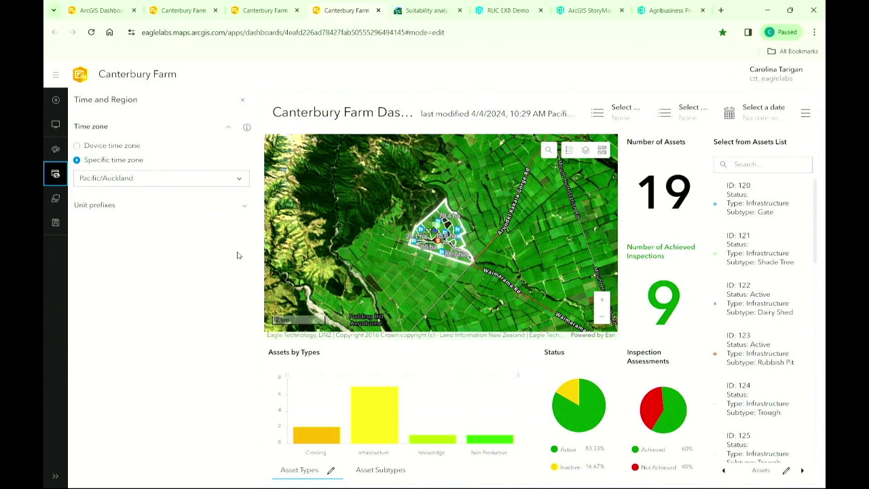
pyautogui.click(220, 181)
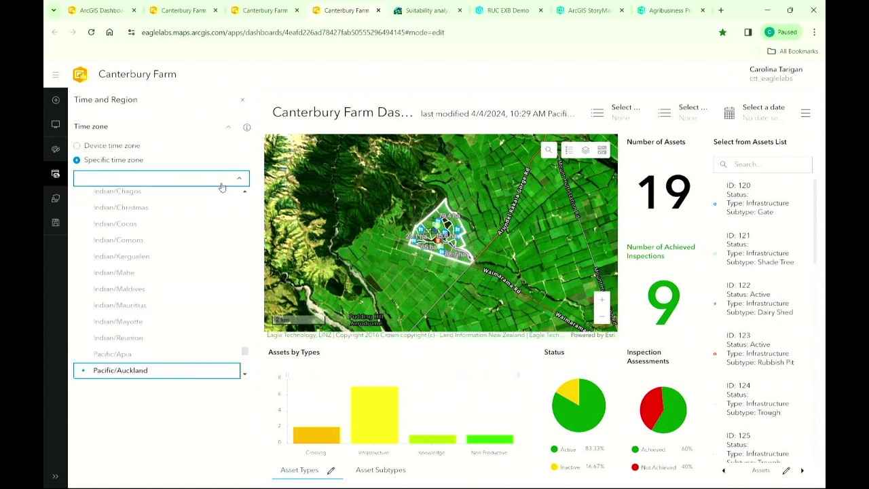
pyautogui.scroll(-1, 211, 246)
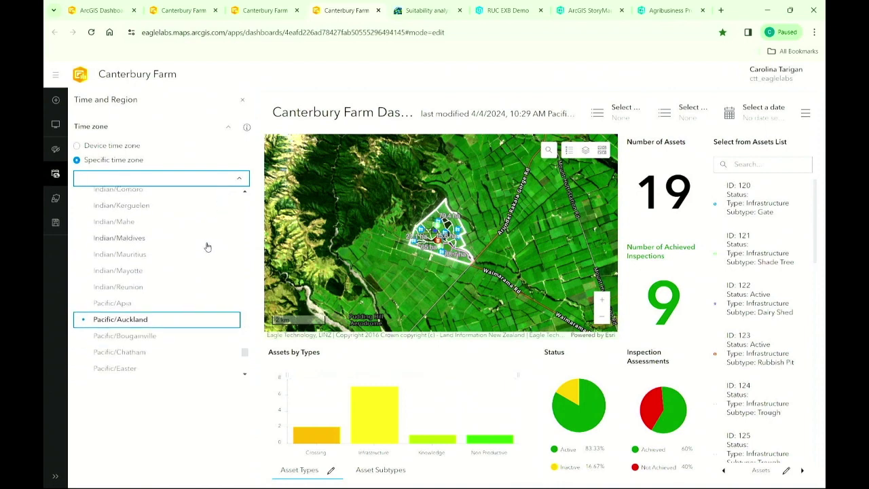
pyautogui.click(220, 180)
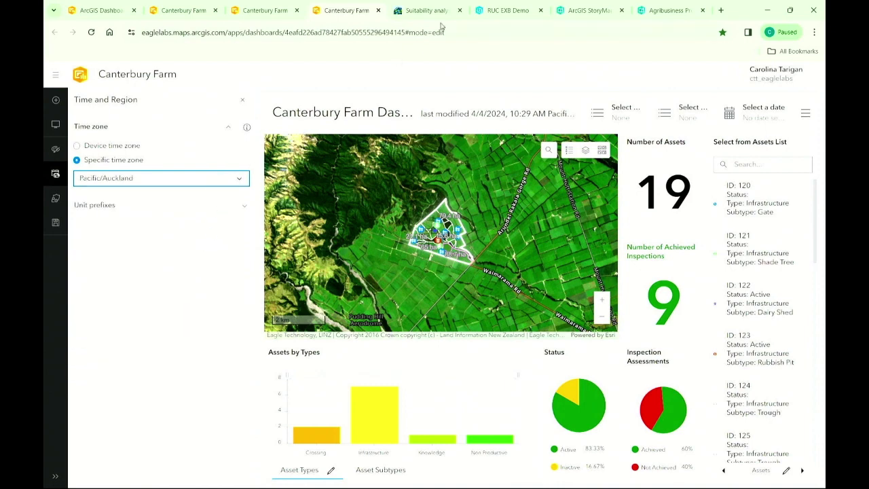
# - In Business Analyst, expand the suitability panel and review criteria starting from 2018 Total Population
pyautogui.click(428, 10)
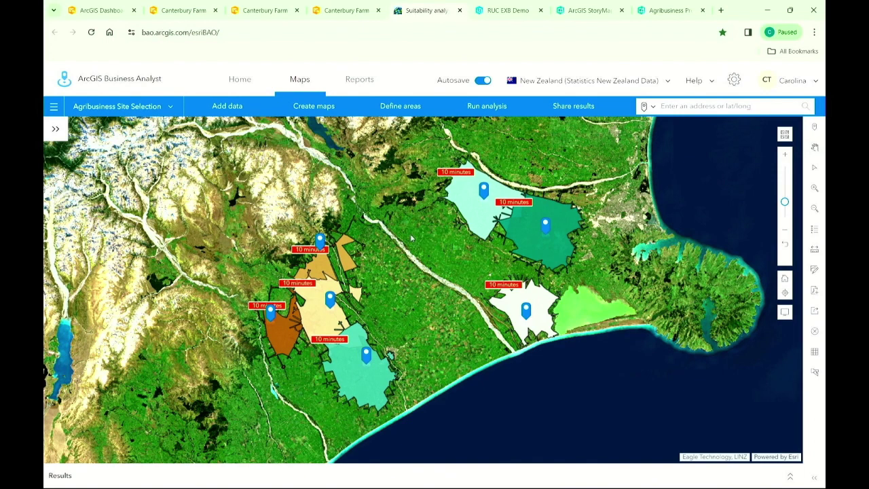
pyautogui.moveTo(341, 232)
pyautogui.click(55, 129)
pyautogui.scroll(5, 194, 268)
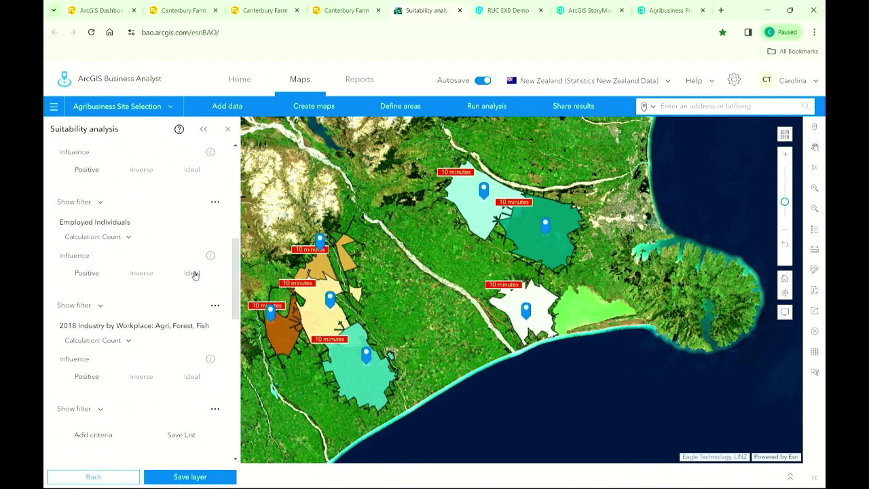
pyautogui.scroll(1, 194, 273)
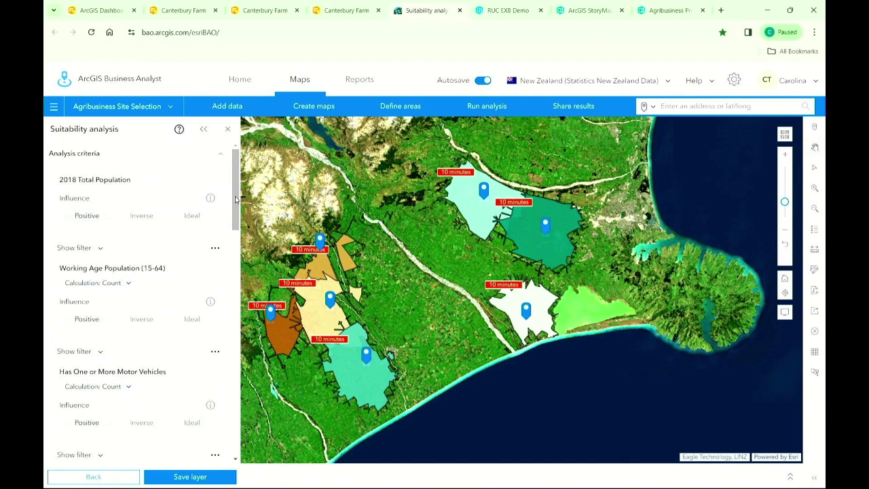
# - Review criteria weights as relative values, keeping Compound differences scoring and the final score scale
pyautogui.moveTo(236, 198); pyautogui.dragTo(219, 362)
pyautogui.click(171, 338)
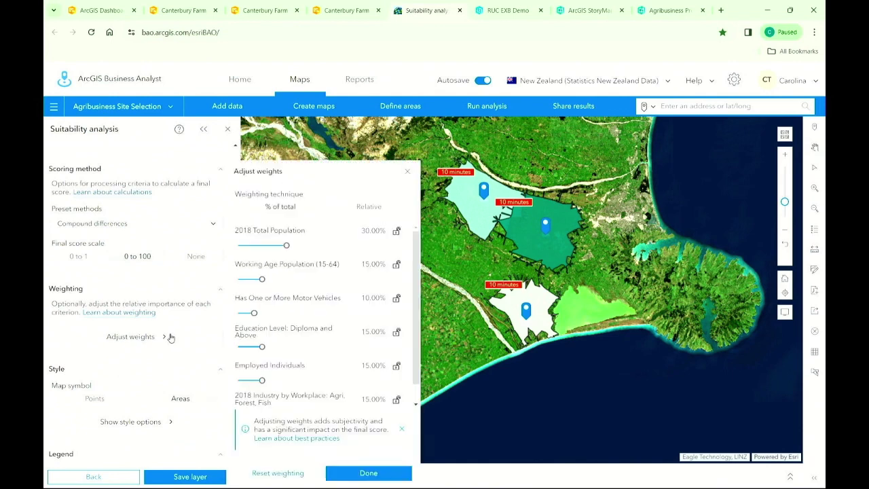
pyautogui.click(337, 216)
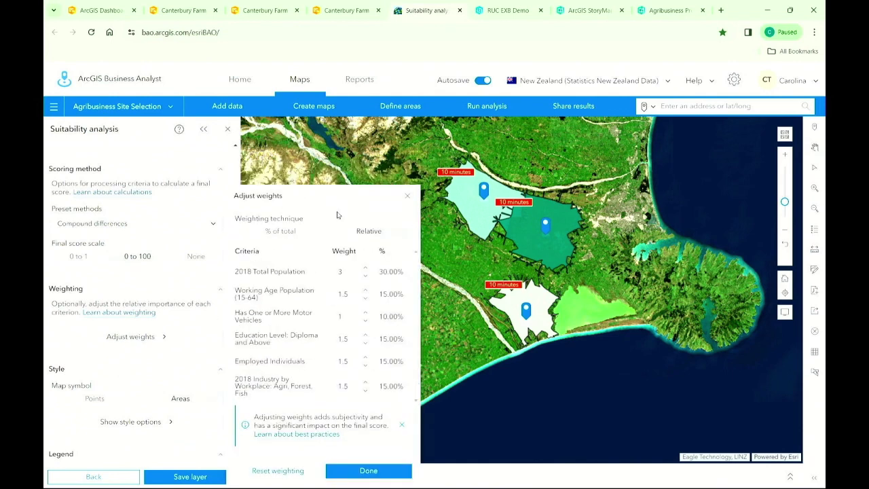
pyautogui.click(158, 231)
pyautogui.click(158, 230)
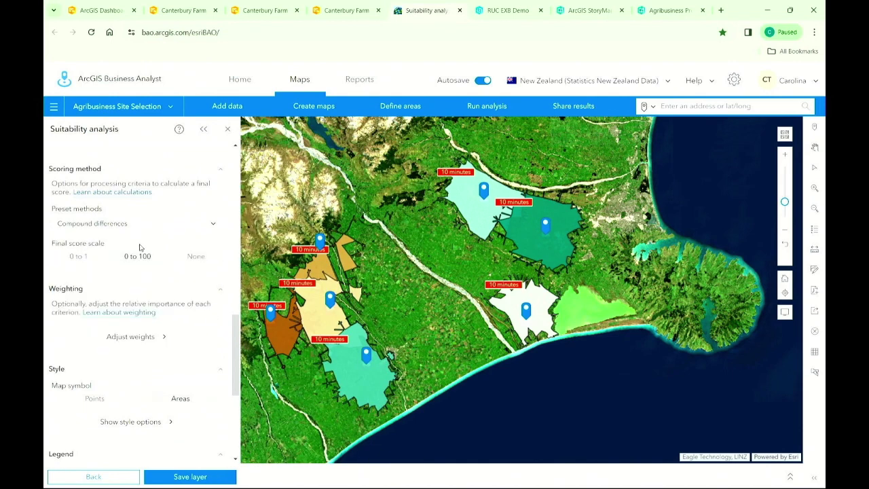
pyautogui.moveTo(107, 246); pyautogui.dragTo(52, 246)
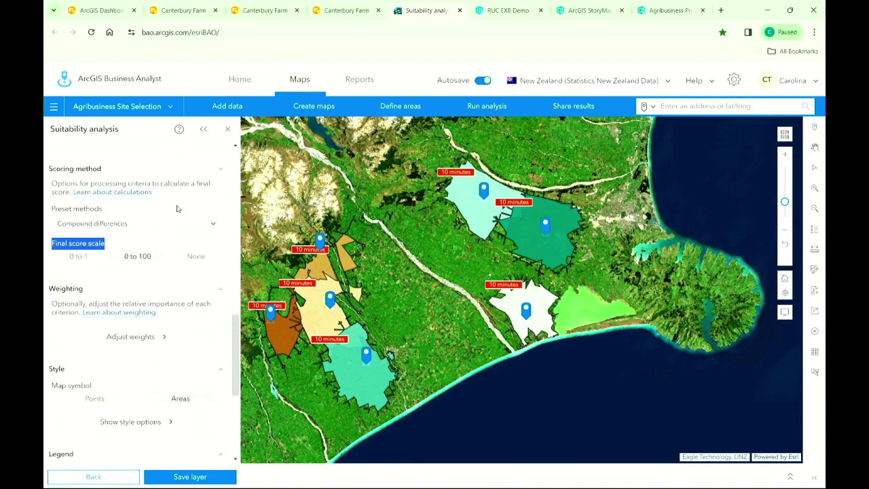
# - View results as histogram, bubble chart and ranked site table, then go to Market Potential Sites
pyautogui.click(205, 132)
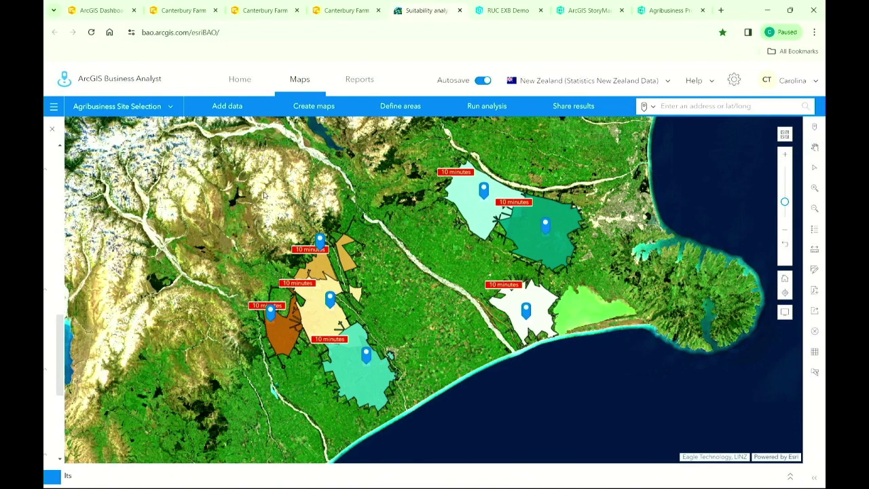
pyautogui.click(789, 477)
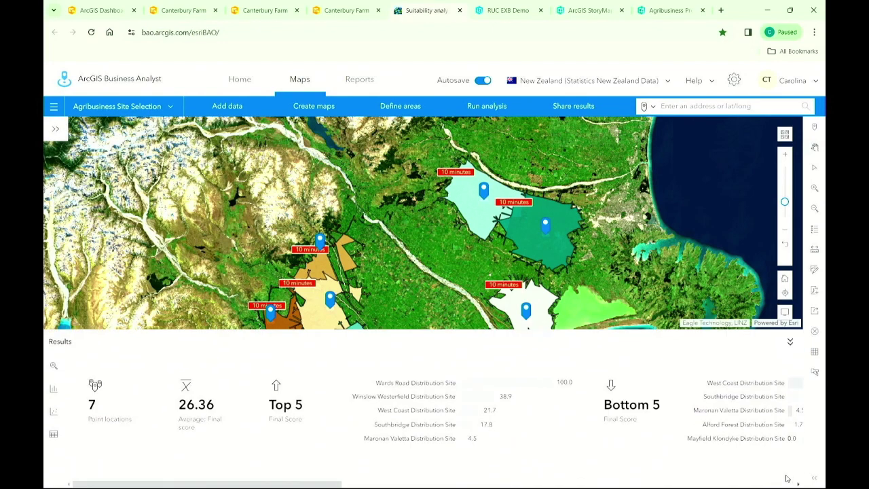
pyautogui.click(54, 390)
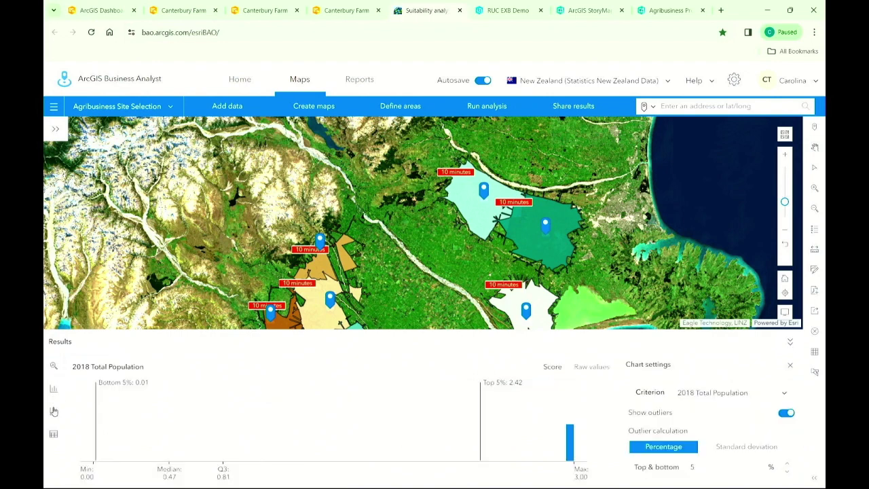
pyautogui.click(53, 412)
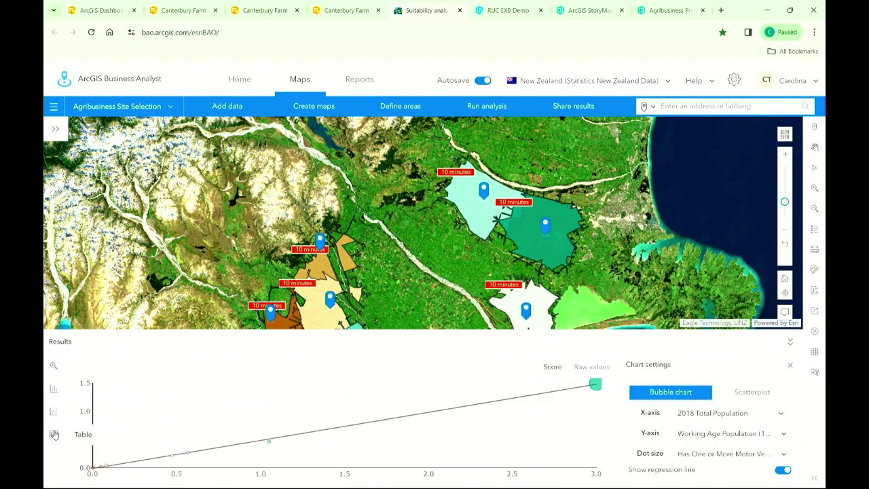
pyautogui.click(54, 433)
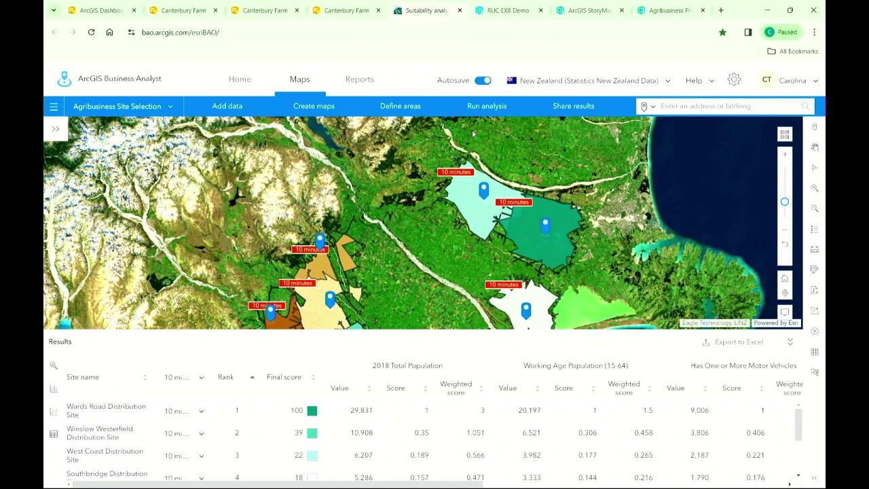
pyautogui.click(501, 11)
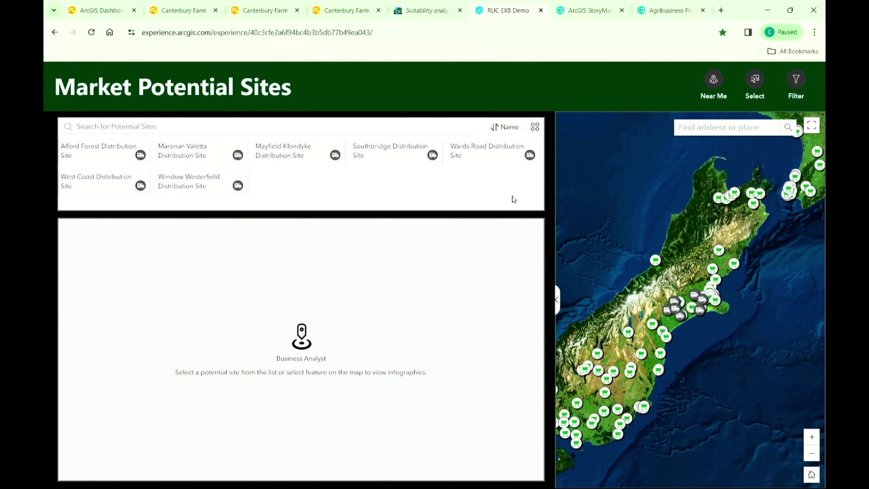
# - Load the Winslow Westerfield Distribution Site's 10-minute Community Profile, then collapse the side panels
pyautogui.click(208, 186)
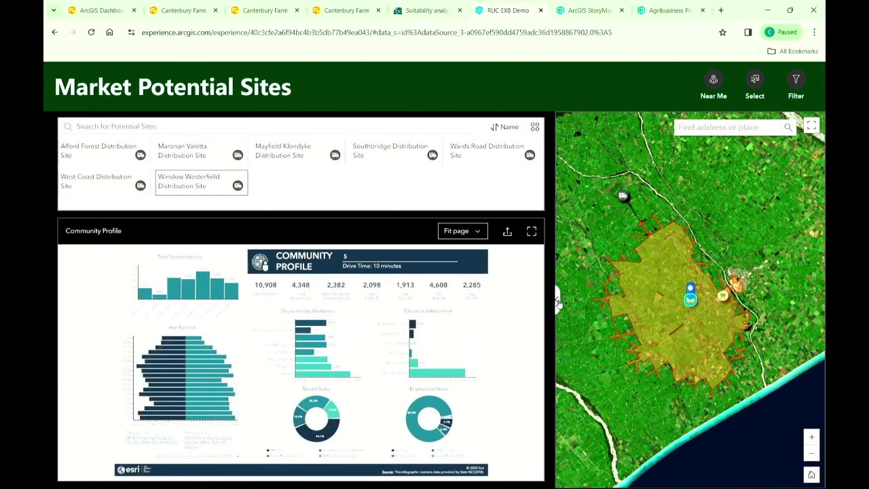
pyautogui.click(557, 300)
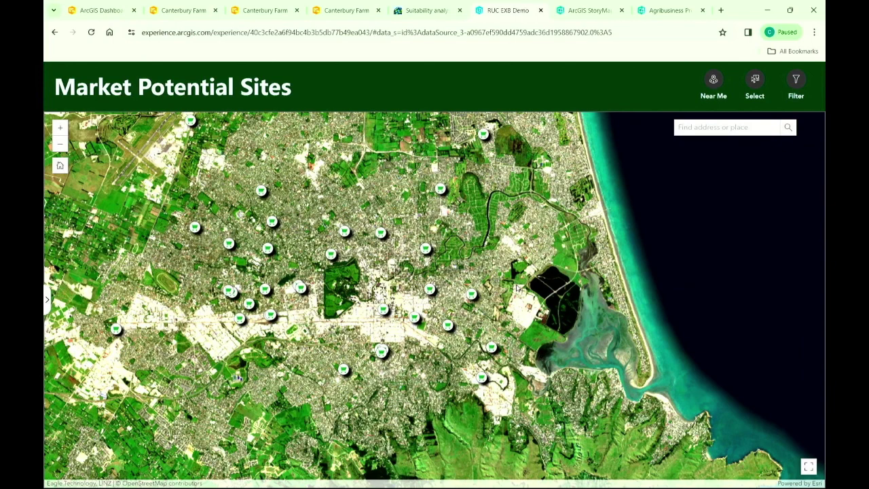
# - Run a Near Me point search on the map to find the 18 supermarkets within 5 km
pyautogui.click(710, 90)
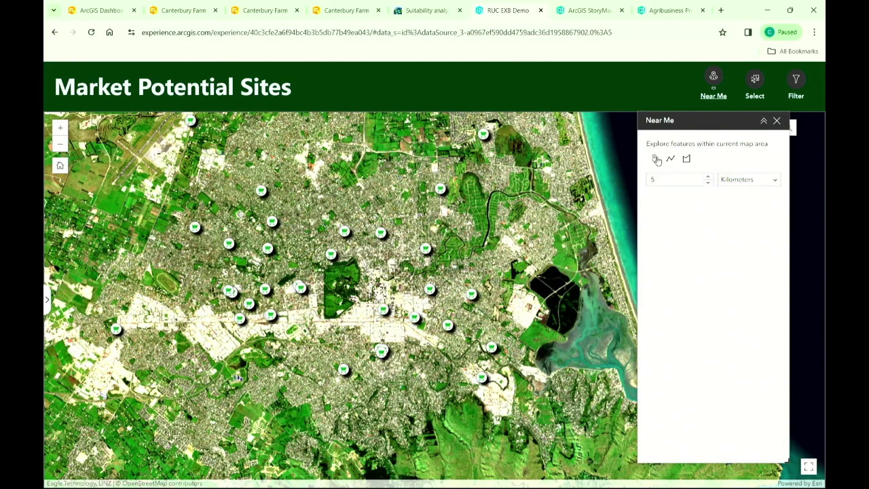
pyautogui.click(654, 159)
pyautogui.click(429, 307)
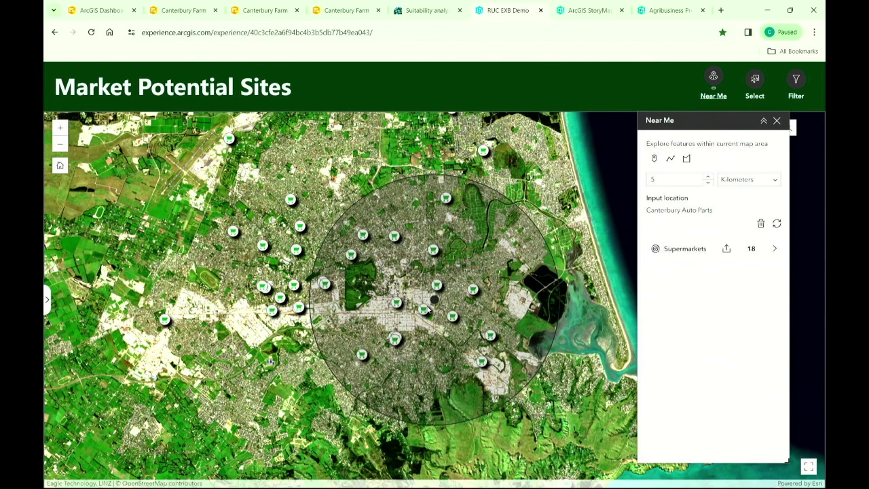
# - List the Bin Inn, Countdown and Ethnic Market stores with distances, then clear the results and open Select
pyautogui.click(676, 255)
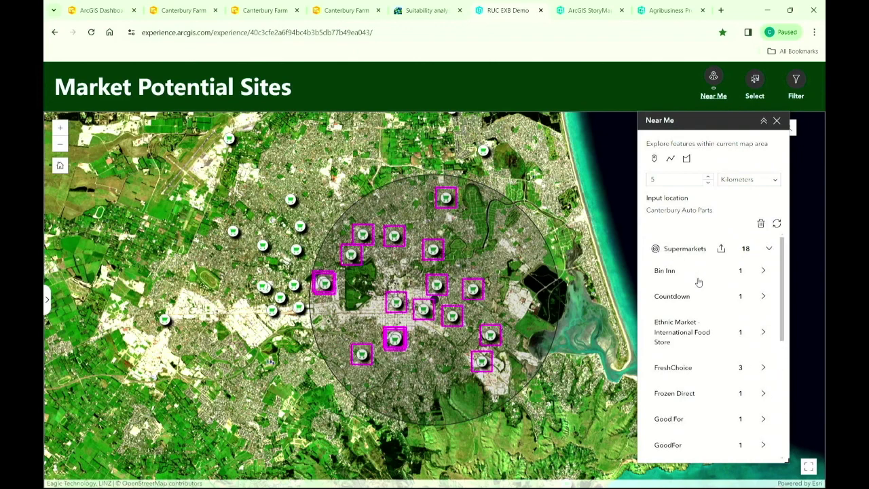
pyautogui.click(697, 275)
pyautogui.click(702, 314)
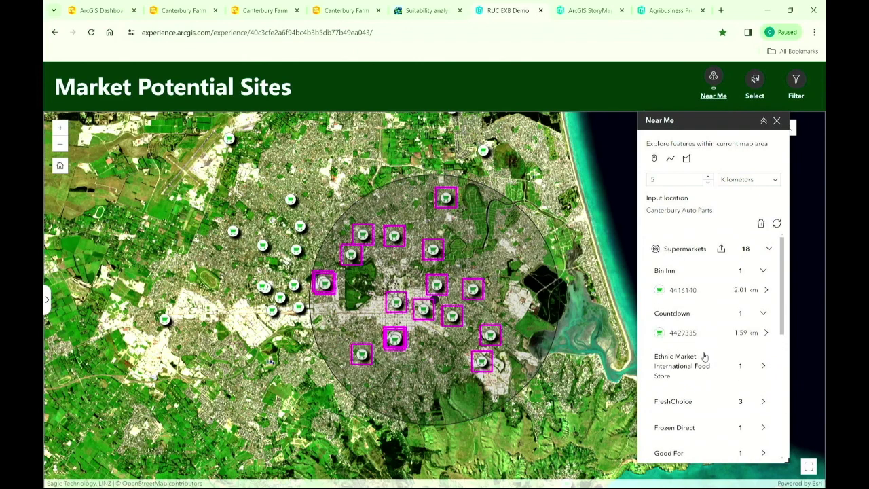
pyautogui.click(706, 366)
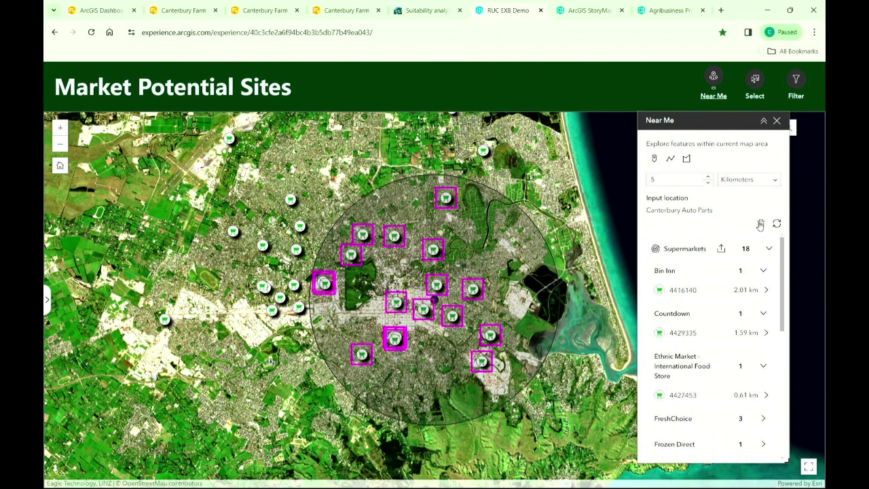
pyautogui.click(760, 224)
pyautogui.click(753, 89)
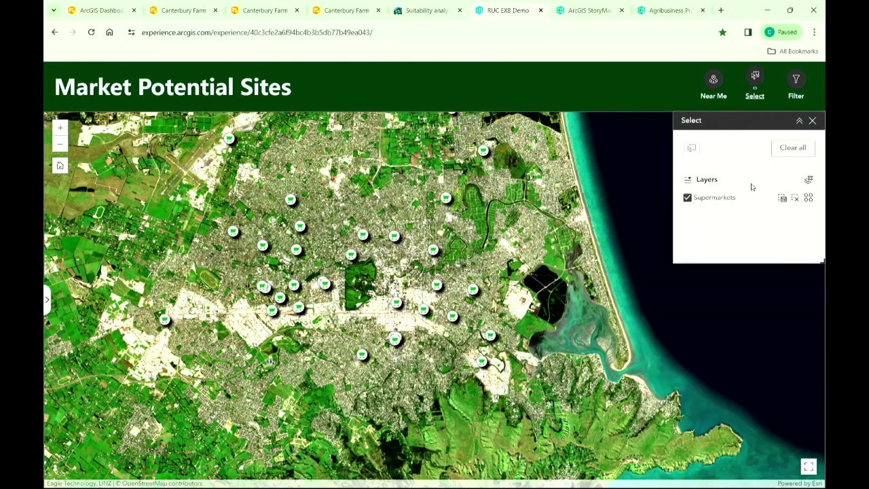
# - Select supermarkets by rectangle, then by brand is Countdown, clear the selection and open Filter
pyautogui.click(691, 148)
pyautogui.moveTo(194, 174); pyautogui.dragTo(621, 378)
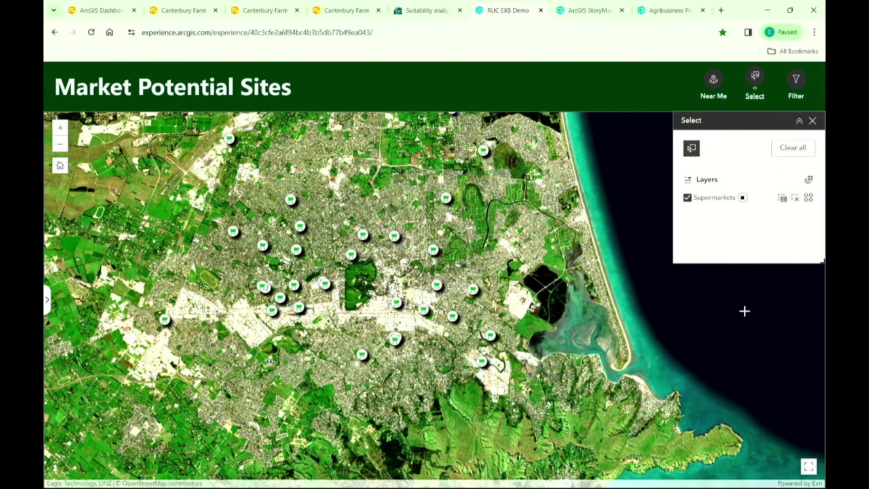
pyautogui.click(782, 198)
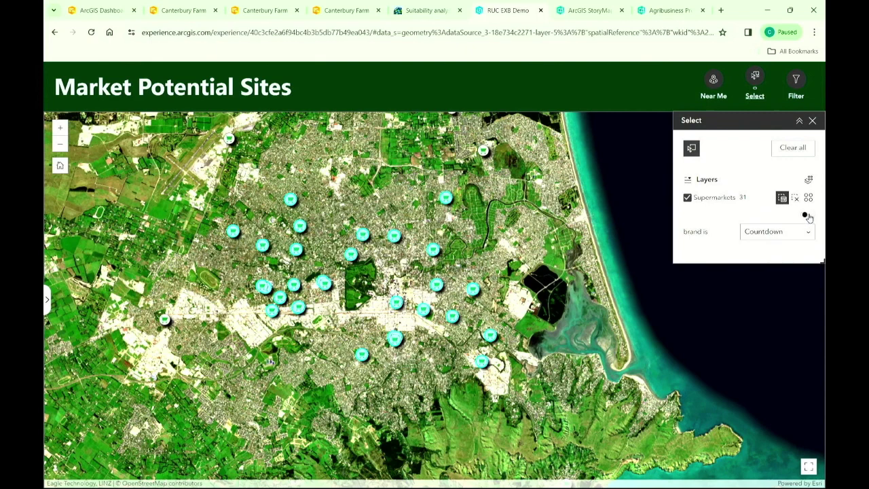
pyautogui.click(807, 216)
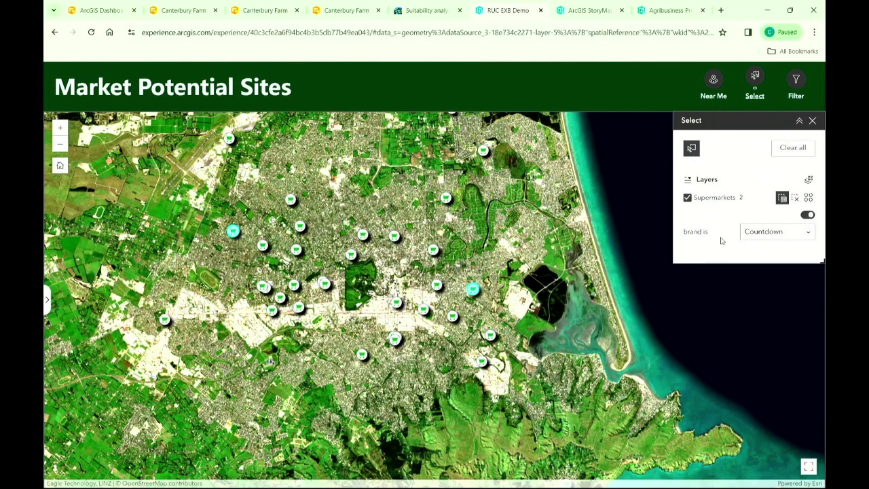
pyautogui.click(782, 154)
pyautogui.click(794, 93)
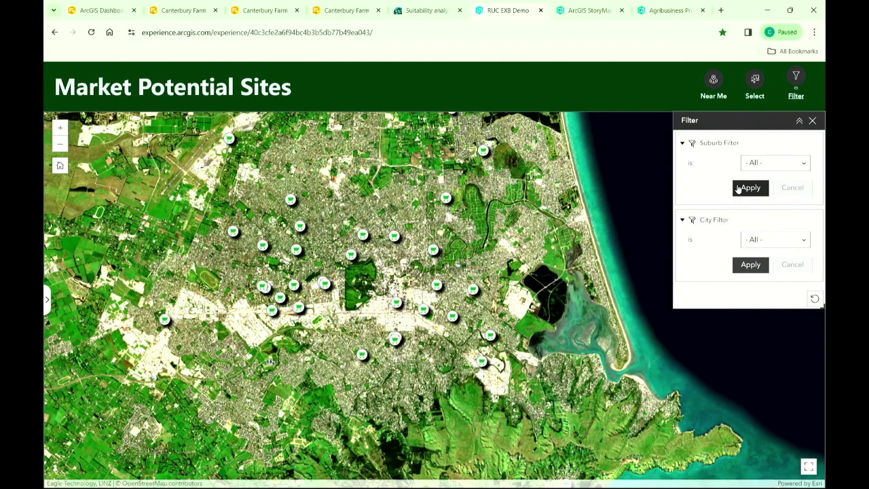
# - Filter the map to the Ilam suburb via search 'ila', leaving one site, then switch to StoryMaps
pyautogui.click(758, 165)
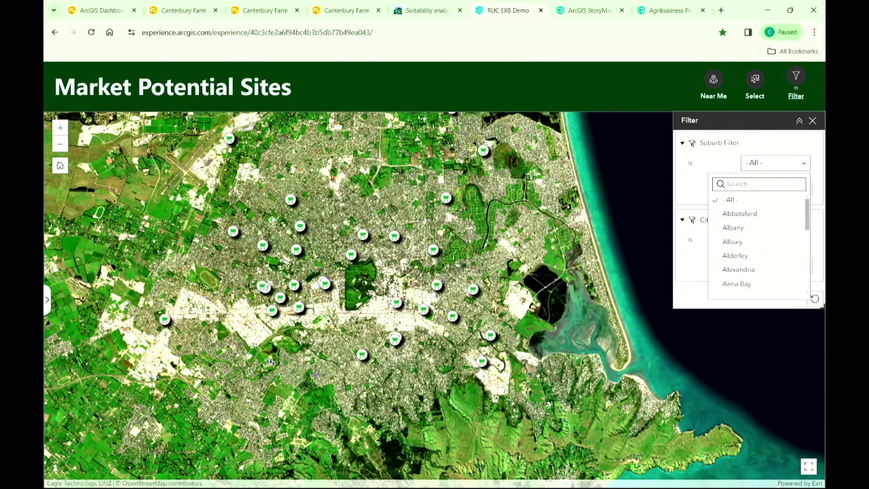
pyautogui.scroll(-2, 317, 372)
pyautogui.click(370, 347)
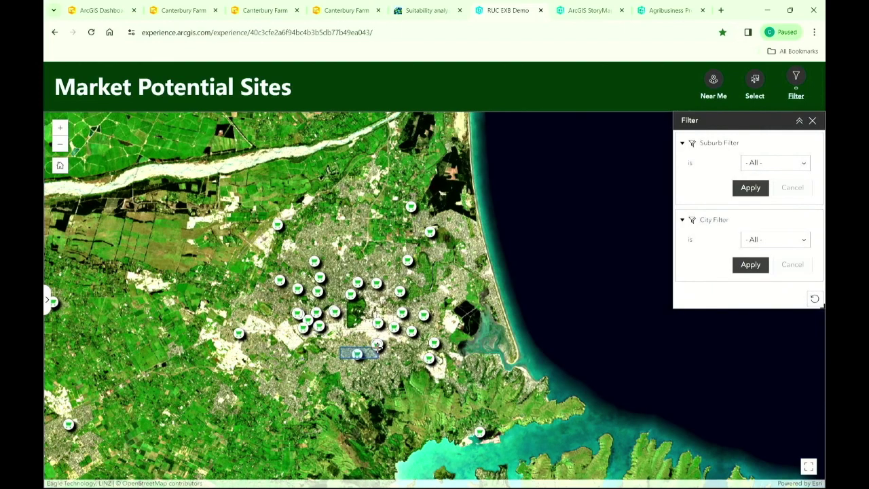
pyautogui.click(776, 165)
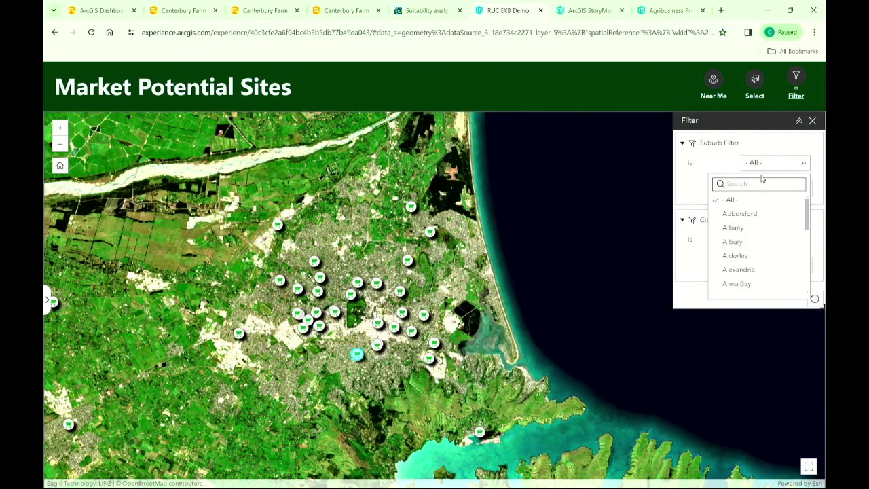
pyautogui.write('ila')
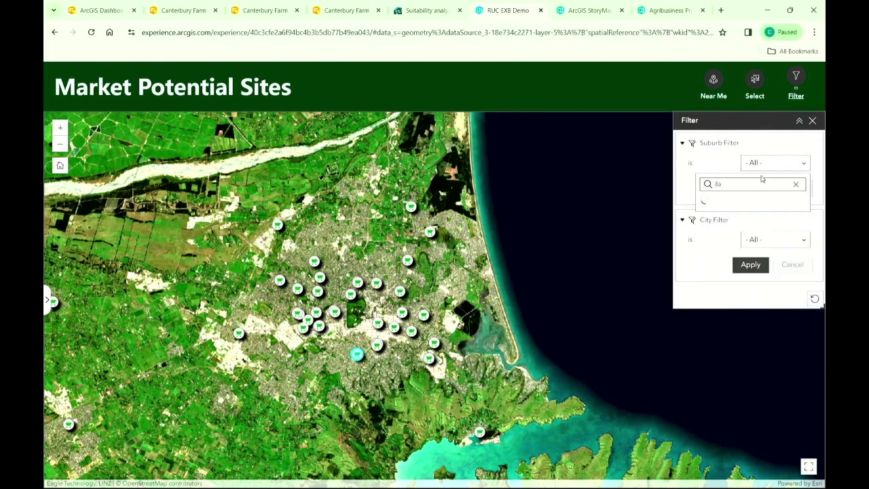
pyautogui.click(752, 204)
pyautogui.click(751, 189)
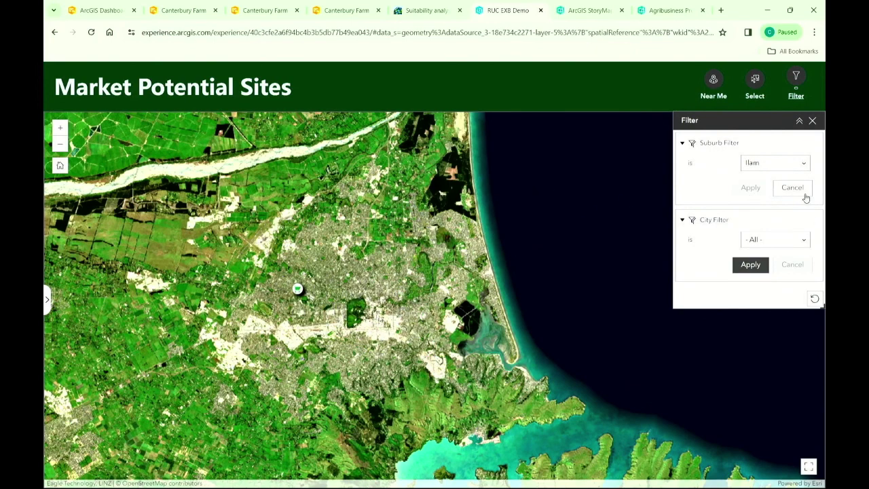
pyautogui.click(589, 10)
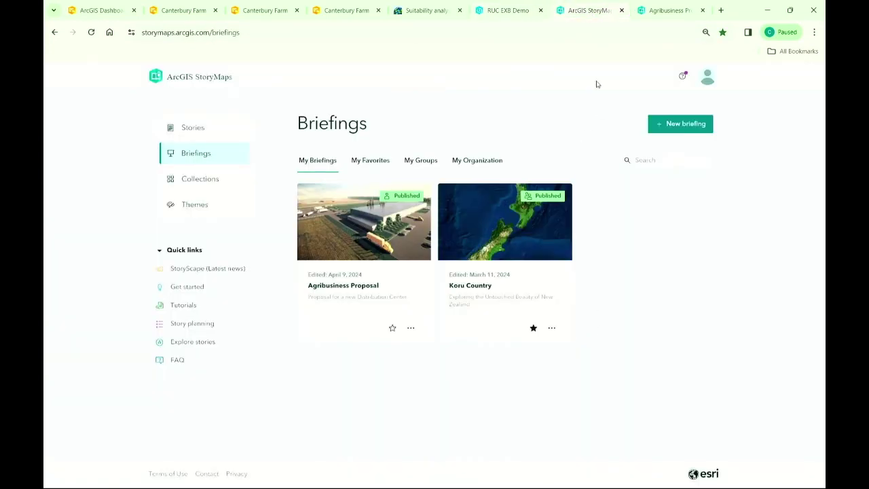
# - Open the Agribusiness Proposal briefing and page through slides 2 to 5
pyautogui.click(650, 12)
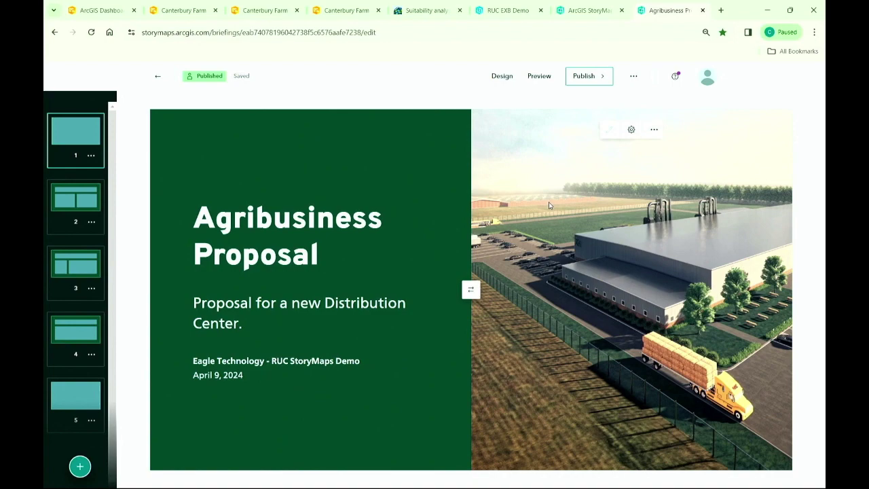
pyautogui.click(66, 205)
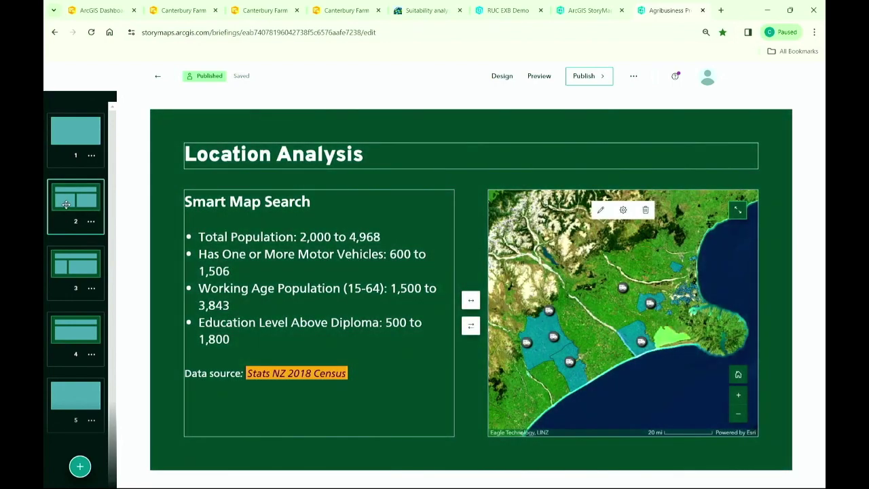
pyautogui.click(72, 260)
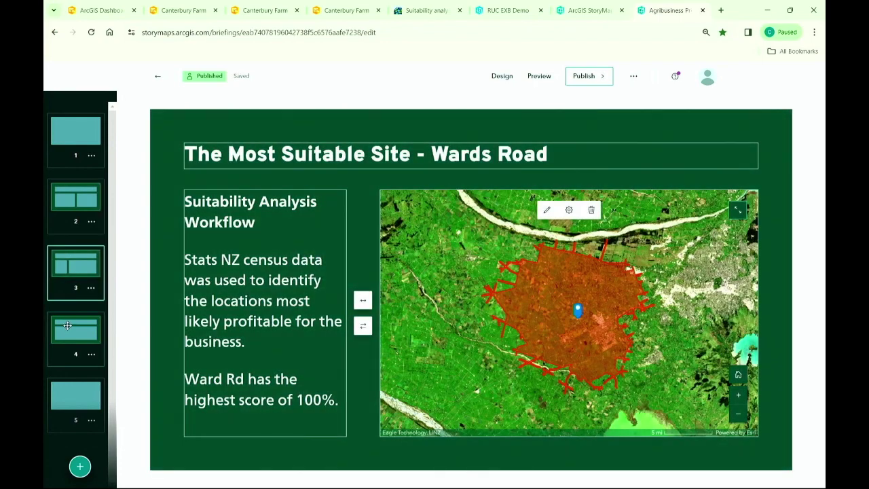
pyautogui.click(67, 325)
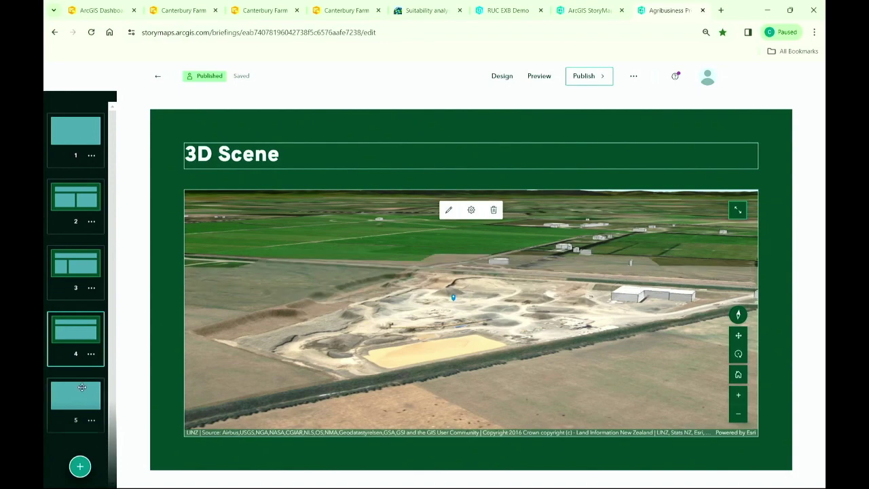
pyautogui.click(83, 396)
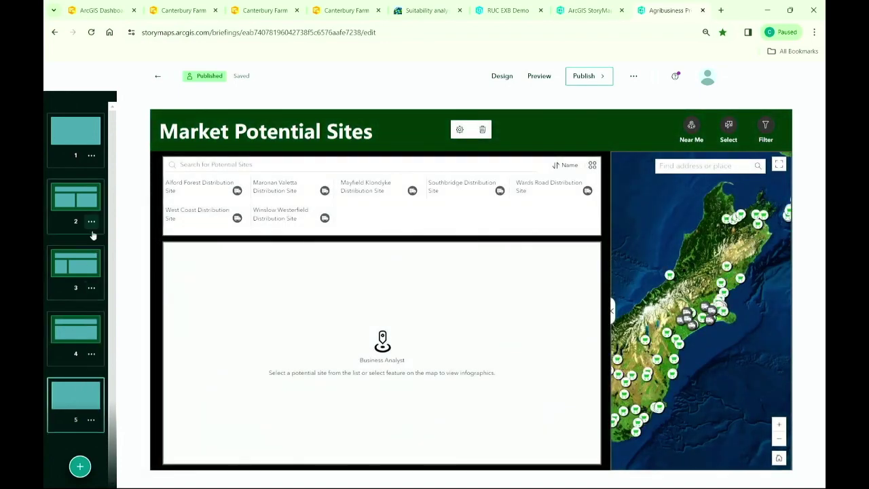
# - Show the offline media options for the Location Analysis slide's map
pyautogui.click(82, 199)
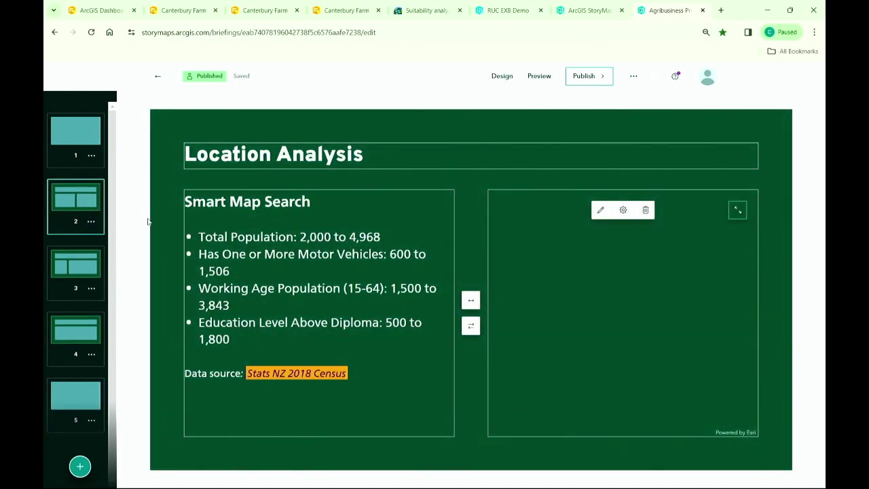
pyautogui.click(623, 211)
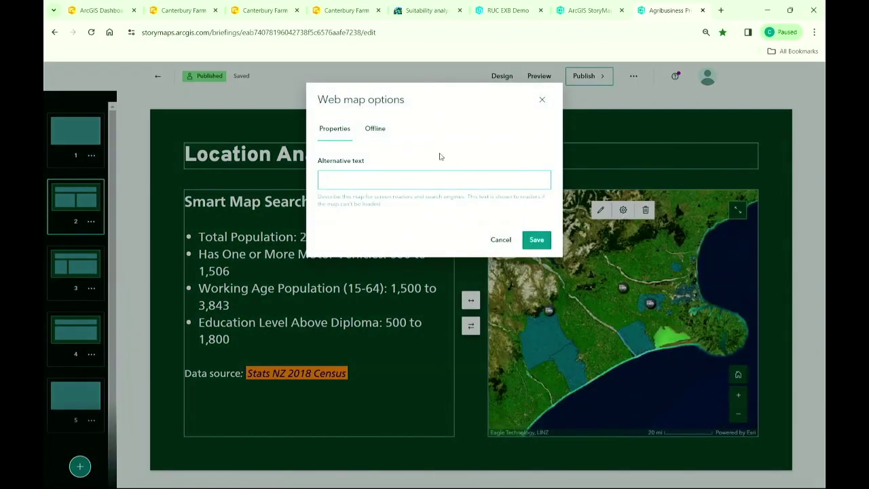
pyautogui.click(381, 133)
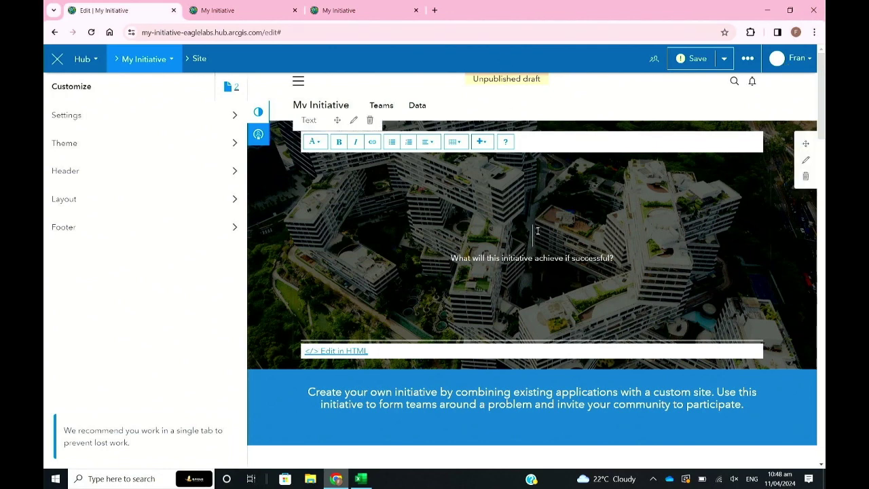
# - Title the hero heading 'MY Initiative' and save the site
pyautogui.write('MY')
pyautogui.write('Initiativ')
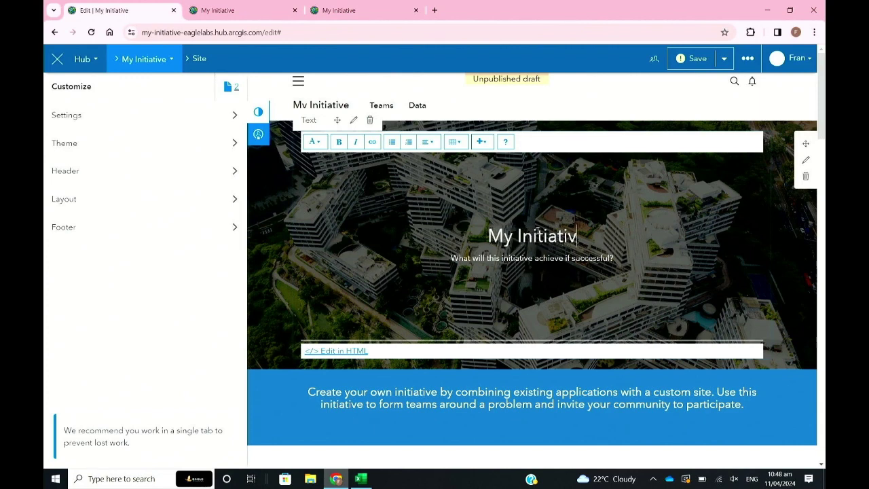
pyautogui.write('e')
pyautogui.click(669, 59)
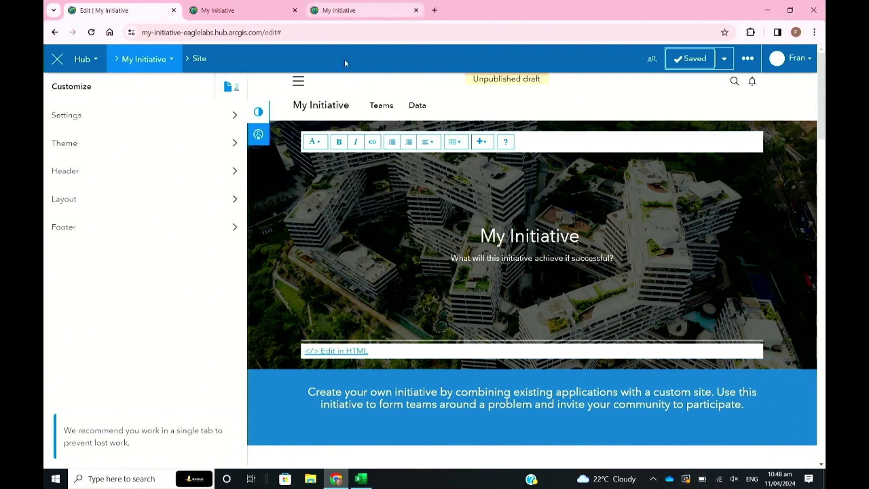
# - Review Team 1's member list on the Teams page, then go to the site's Data content
pyautogui.click(227, 12)
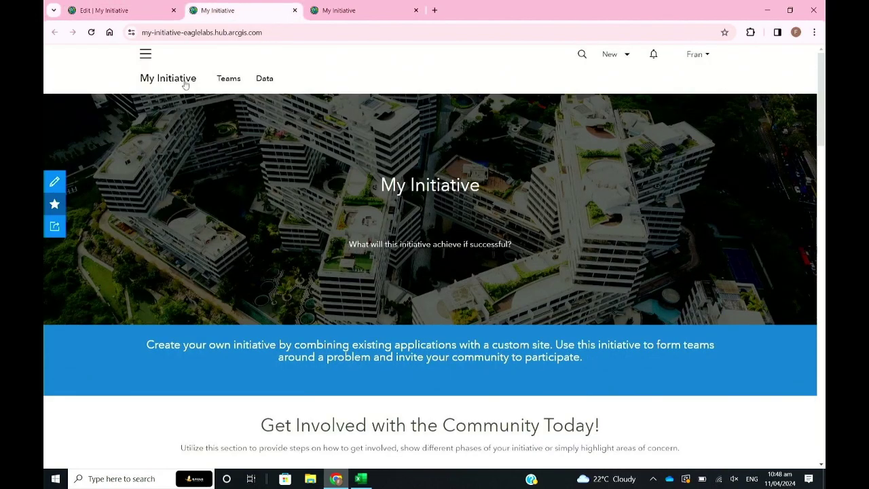
pyautogui.click(222, 84)
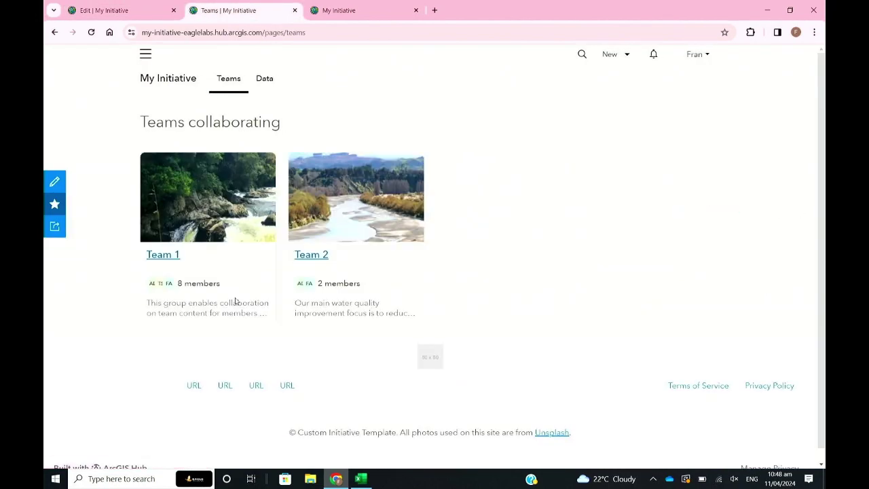
pyautogui.click(169, 256)
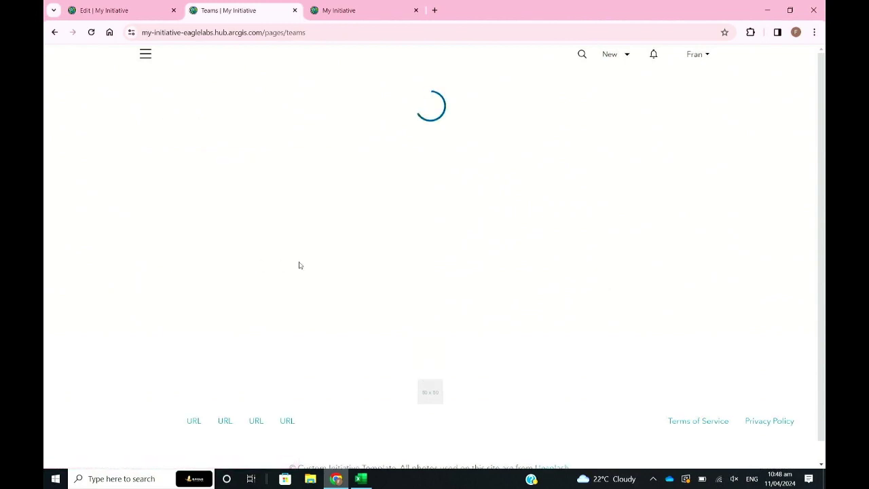
pyautogui.click(223, 273)
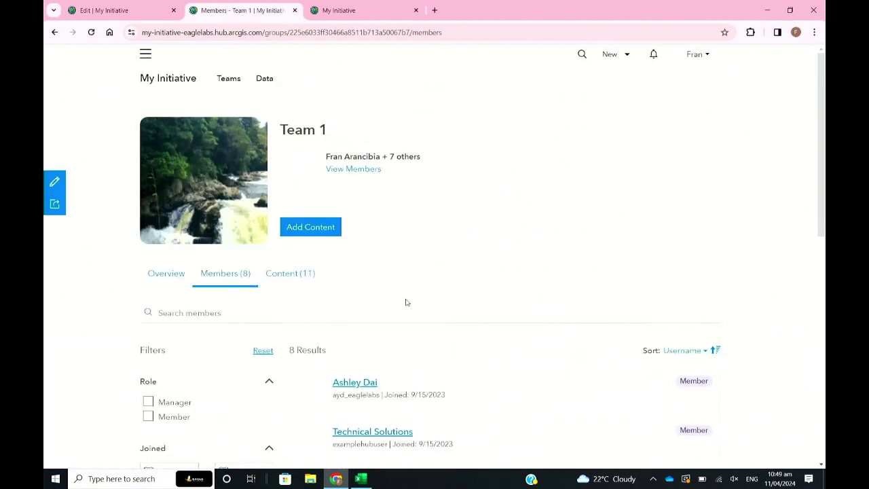
pyautogui.scroll(-3, 406, 302)
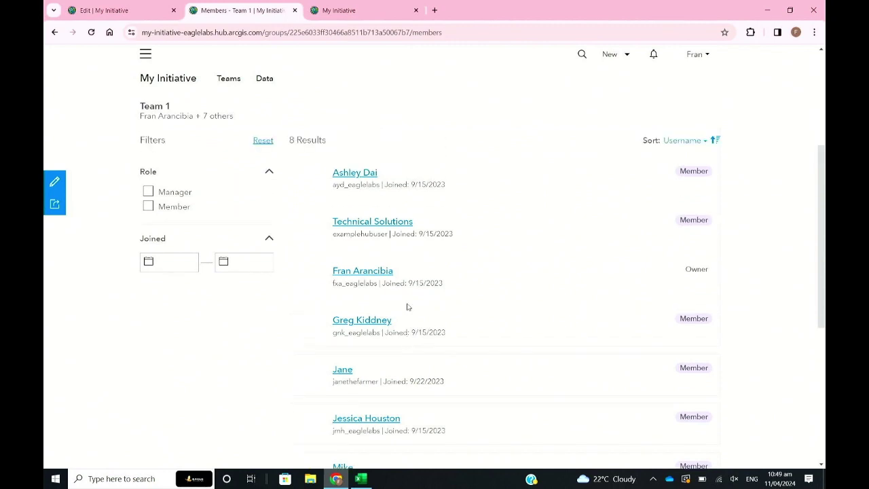
pyautogui.scroll(3, 406, 305)
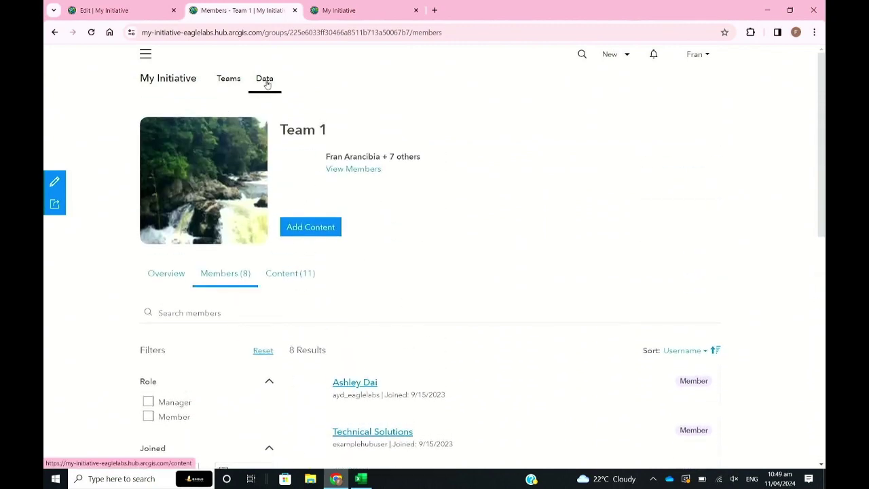
pyautogui.click(266, 79)
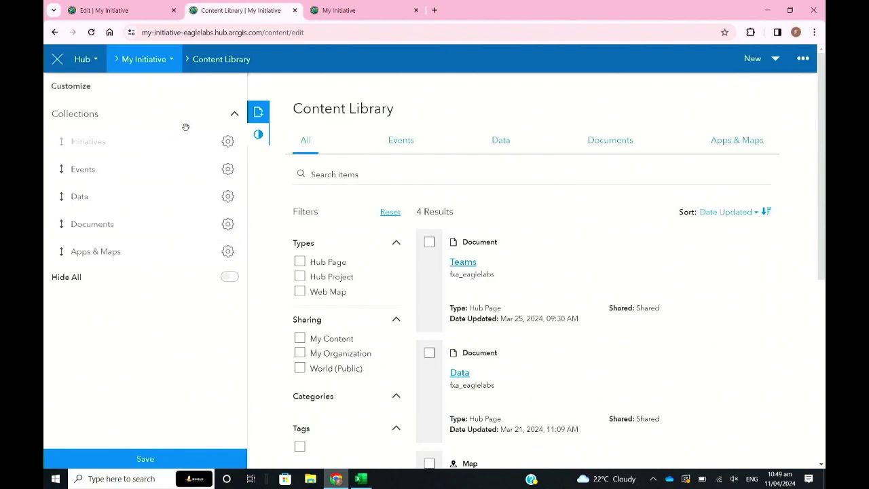
# - Add the Park Extents dataset from Favorites, filtered to Data, to the Content Library
pyautogui.click(258, 112)
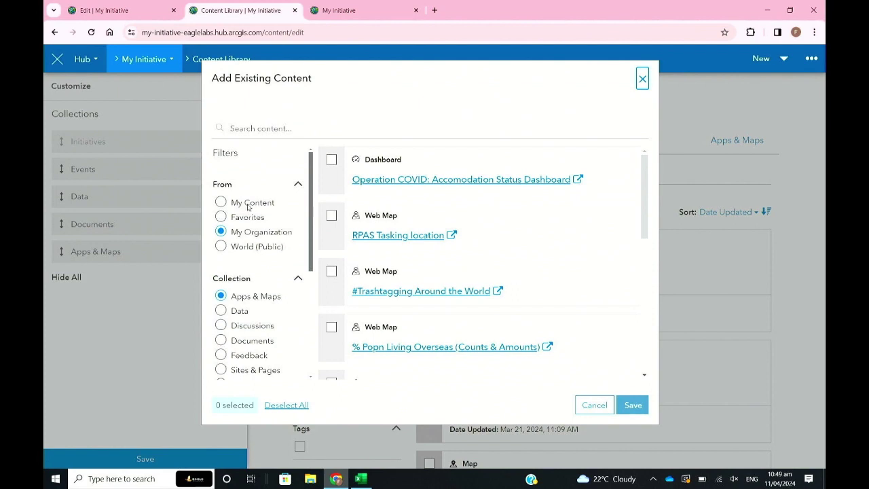
pyautogui.click(235, 250)
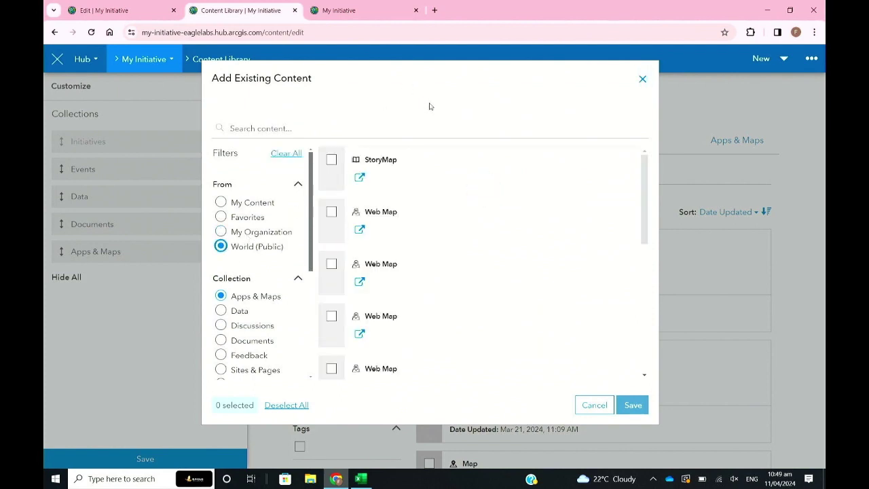
pyautogui.moveTo(646, 177); pyautogui.dragTo(643, 190)
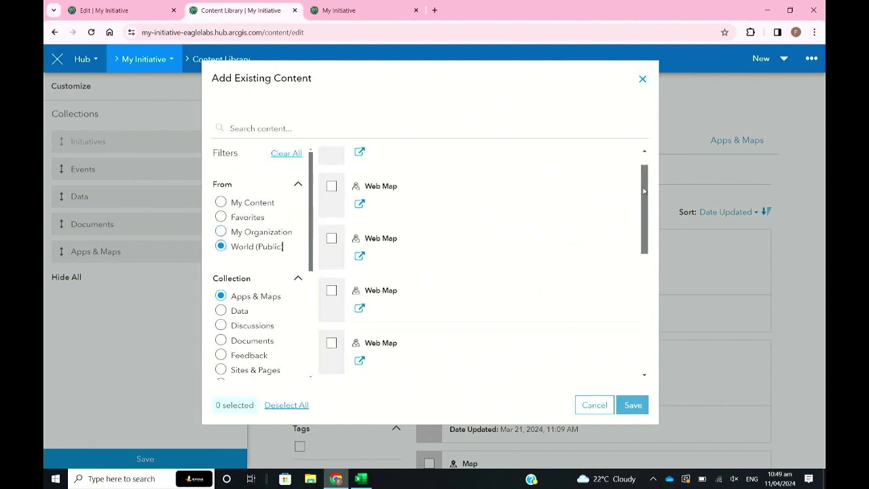
pyautogui.click(222, 204)
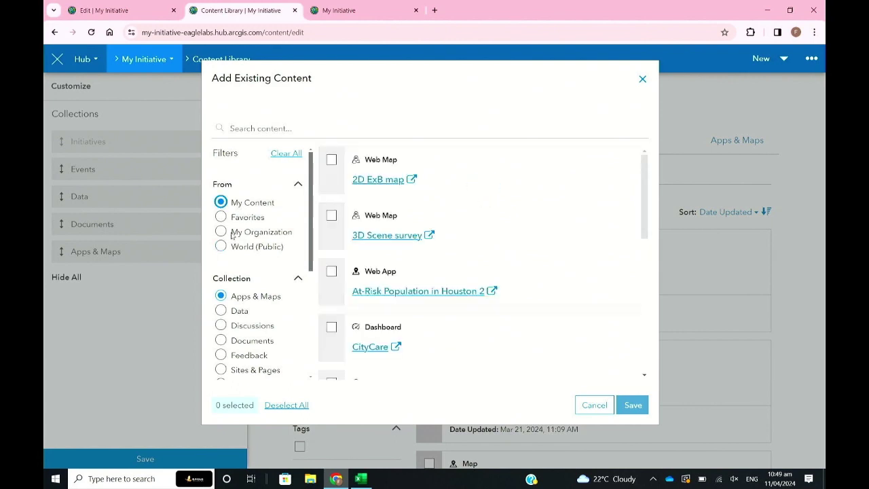
pyautogui.click(222, 217)
pyautogui.click(221, 311)
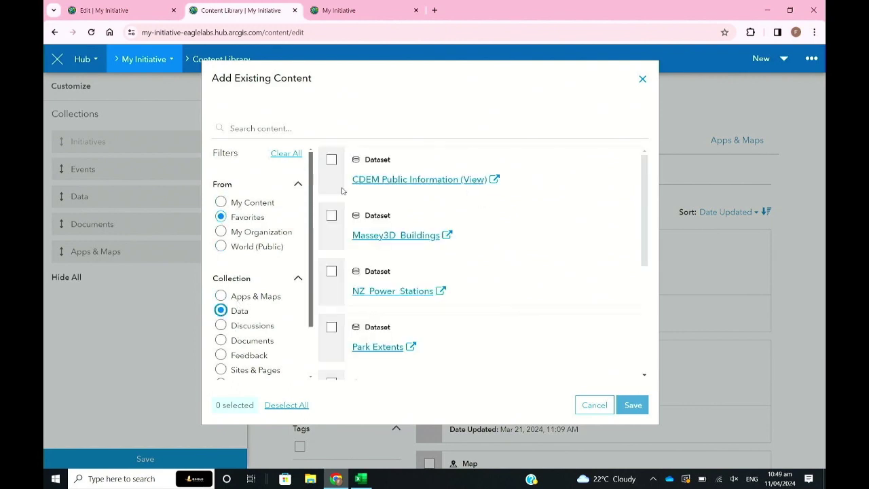
pyautogui.scroll(-1, 333, 272)
pyautogui.click(331, 276)
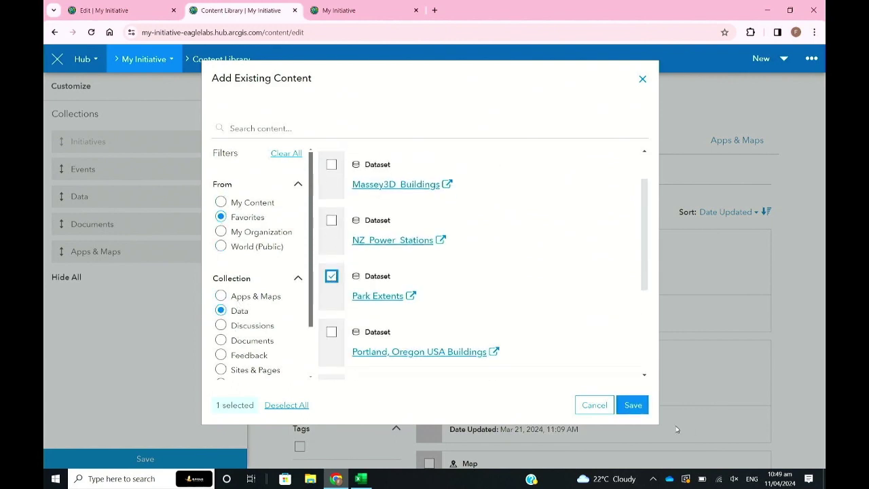
pyautogui.click(632, 404)
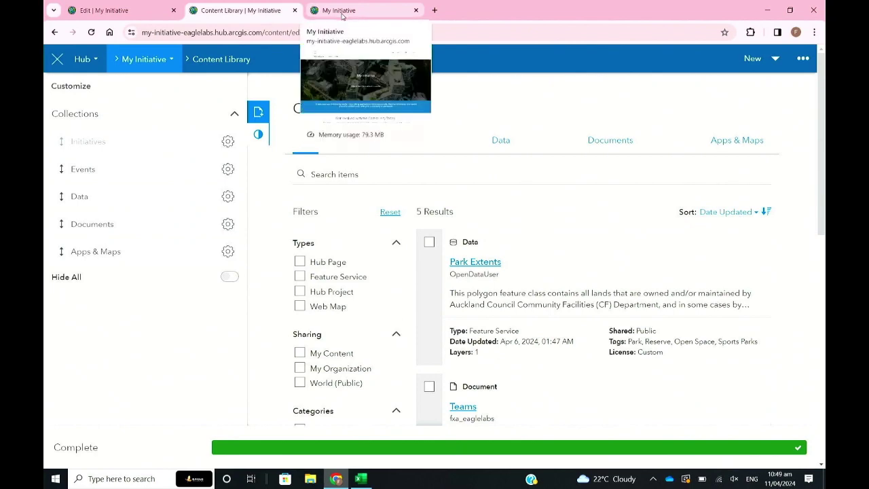
# - Check Park Extents on the My Initiative data page, return home, then switch to the Fleet_Management_RUCs workbook
pyautogui.click(342, 13)
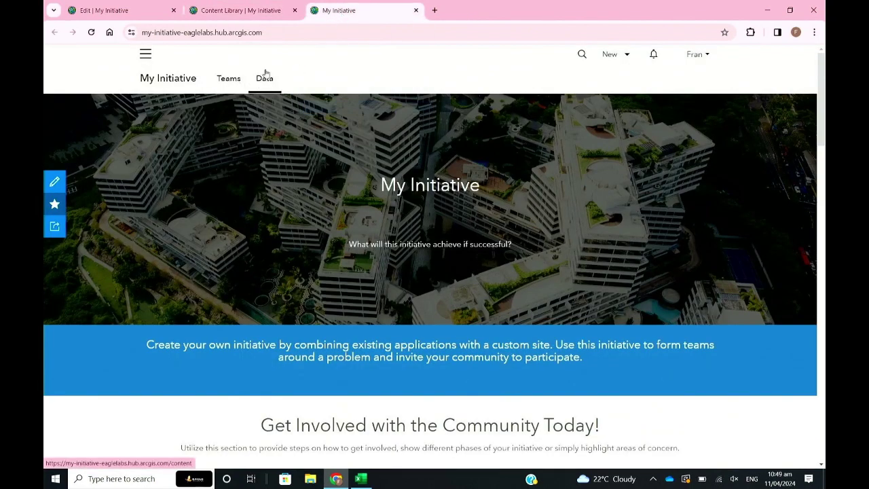
pyautogui.click(265, 76)
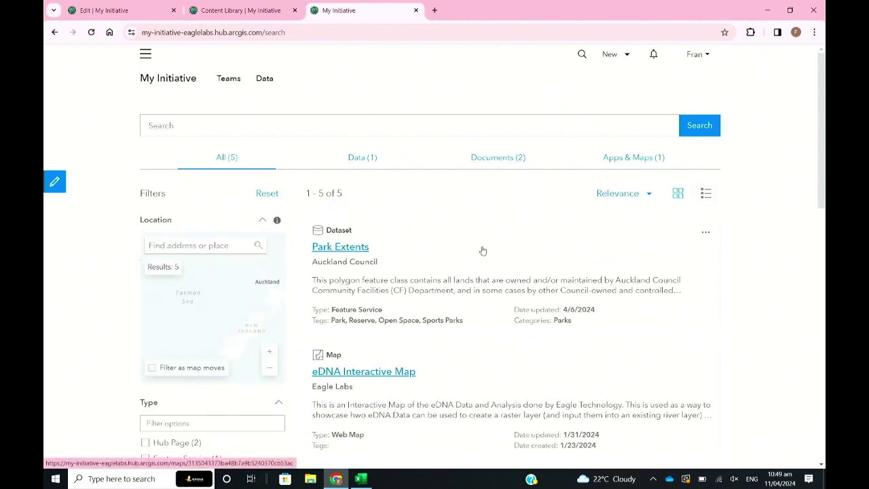
pyautogui.scroll(-1, 482, 251)
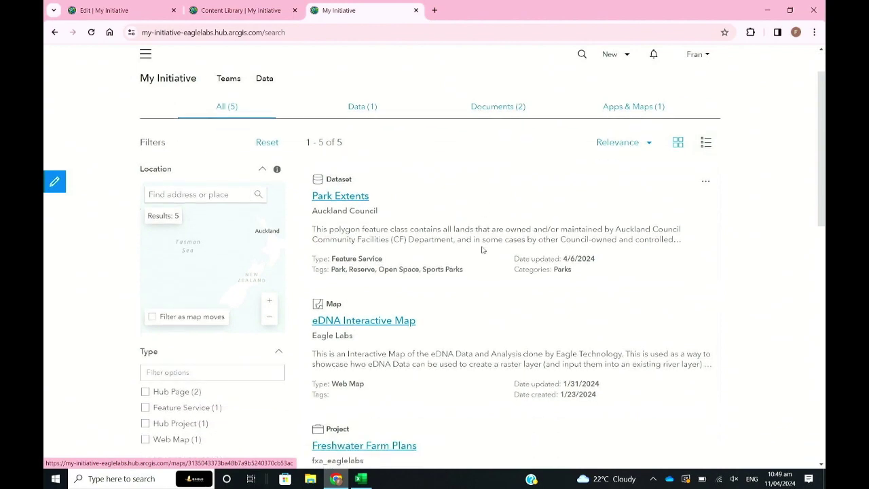
pyautogui.click(176, 80)
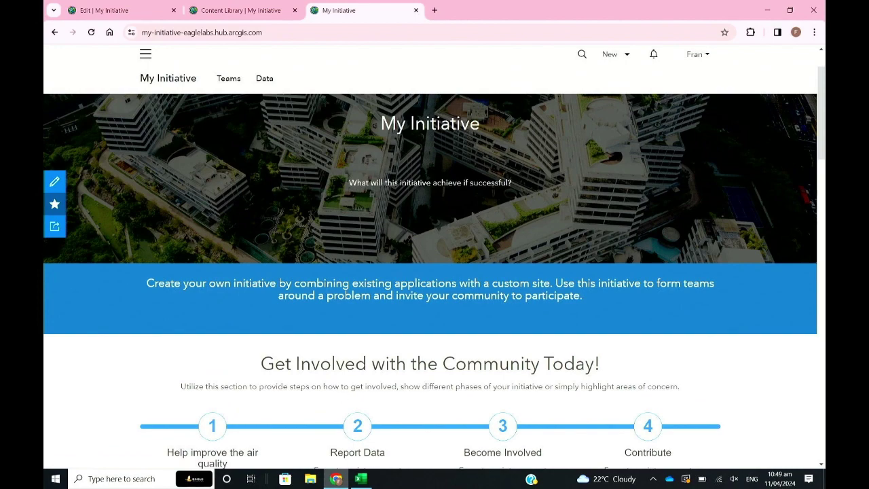
pyautogui.click(362, 478)
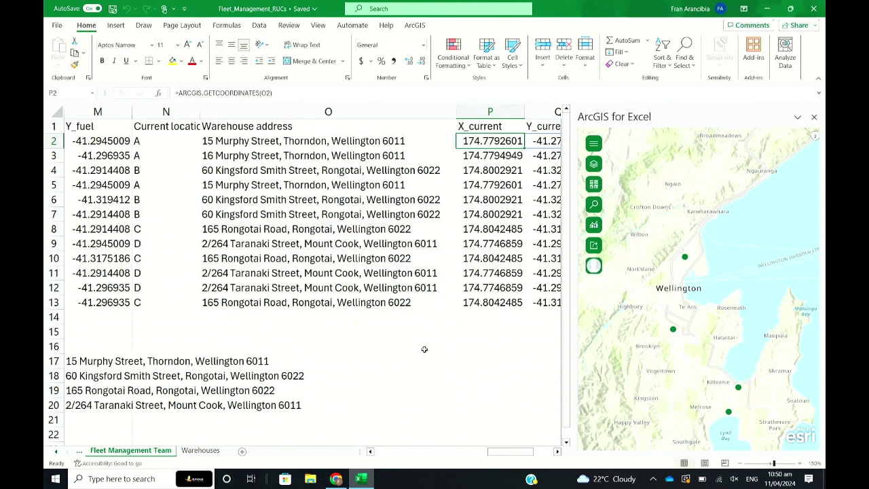
# - Open ArcGIS for Excel's Function Builder from the ArcGIS ribbon tab
pyautogui.click(418, 27)
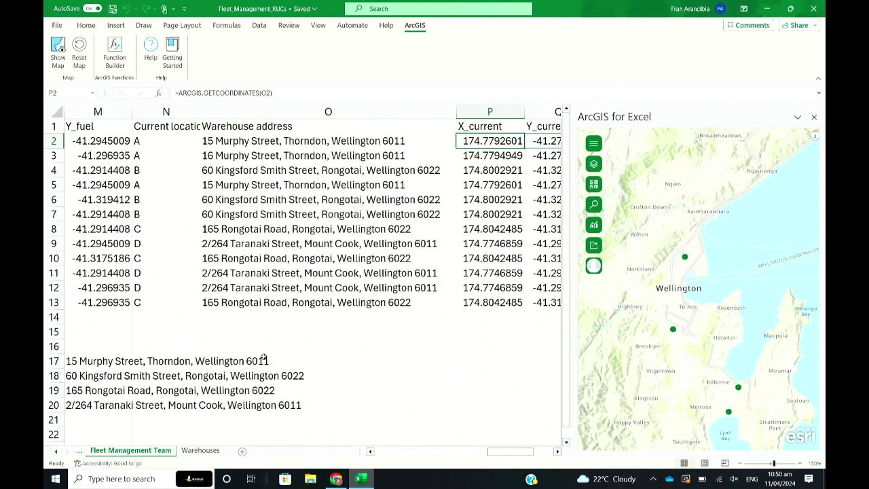
pyautogui.click(80, 61)
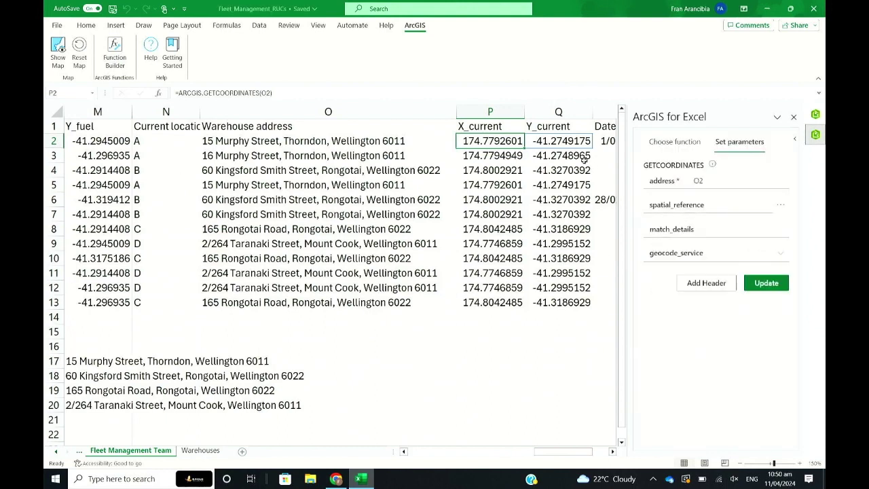
# - On the Warehouses sheet, enter =ARCGIS.GETADDRESS(A2,B2) in C2 to reverse-geocode the coordinates
pyautogui.click(202, 450)
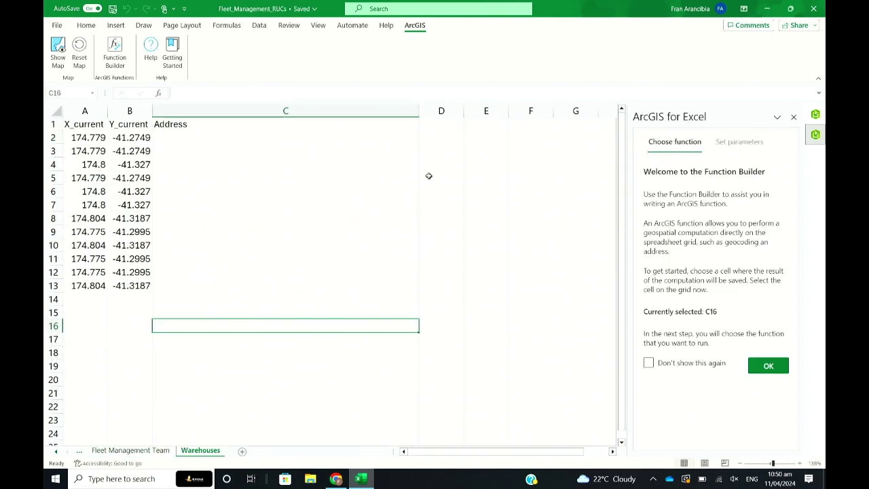
pyautogui.click(814, 119)
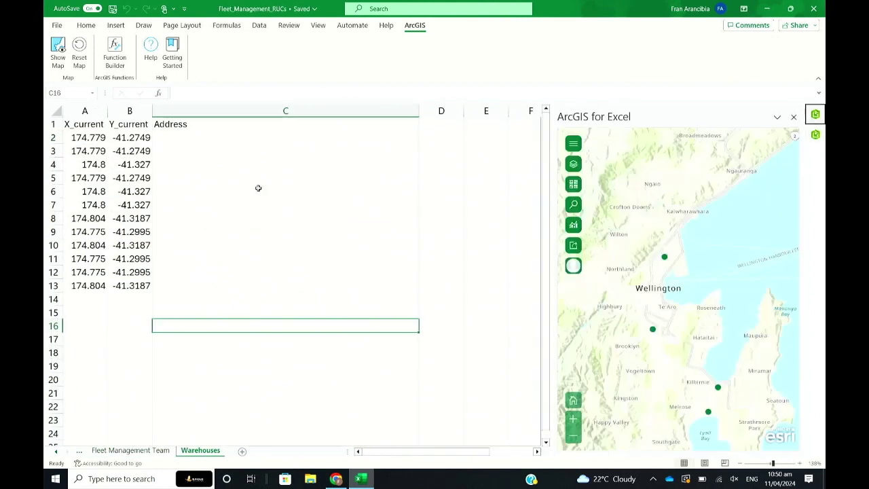
pyautogui.click(210, 138)
pyautogui.write('=')
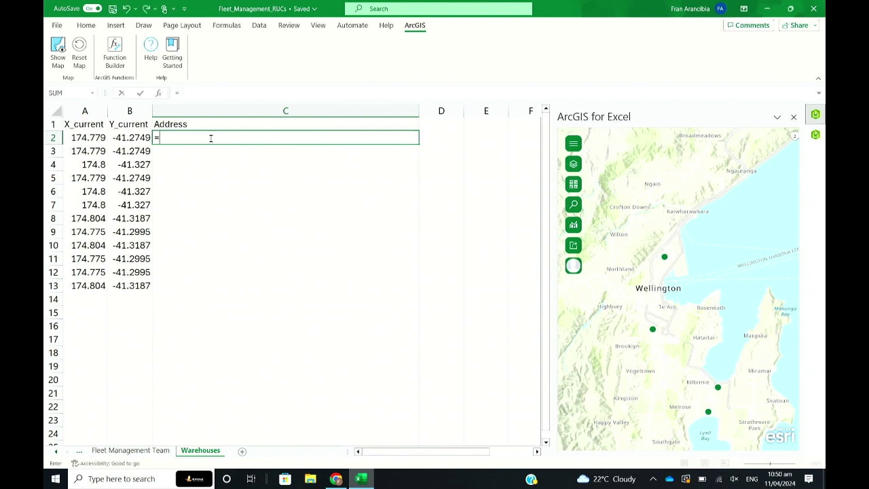
pyautogui.write('arc')
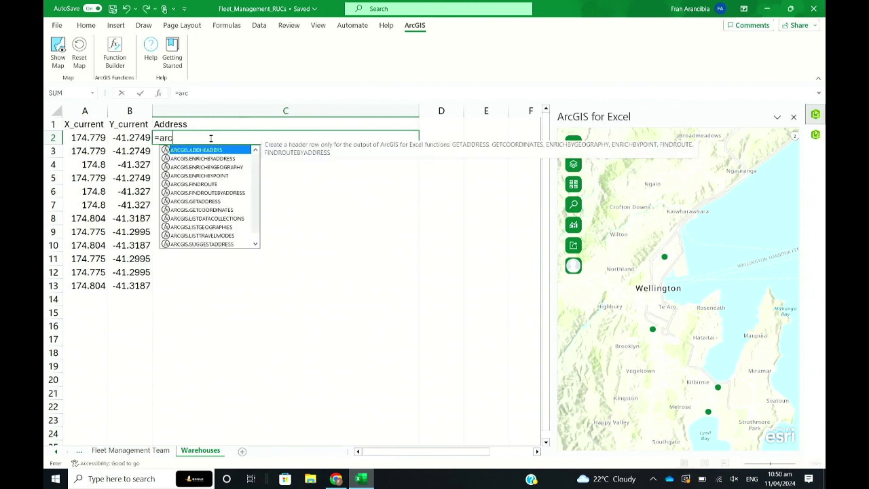
pyautogui.press('Down')
pyautogui.press('Down')
pyautogui.press('Down')
pyautogui.press('Down')
pyautogui.press('Down')
pyautogui.press('Down')
pyautogui.press('Tab')
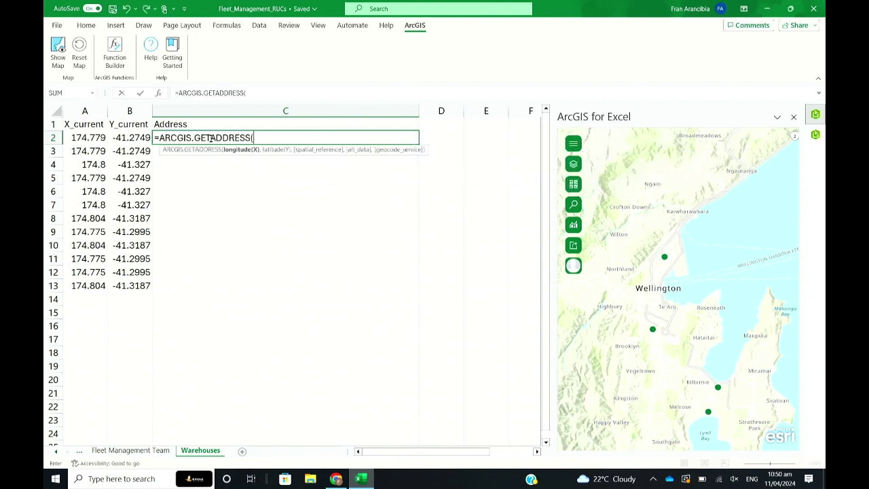
pyautogui.click(92, 138)
pyautogui.write(',')
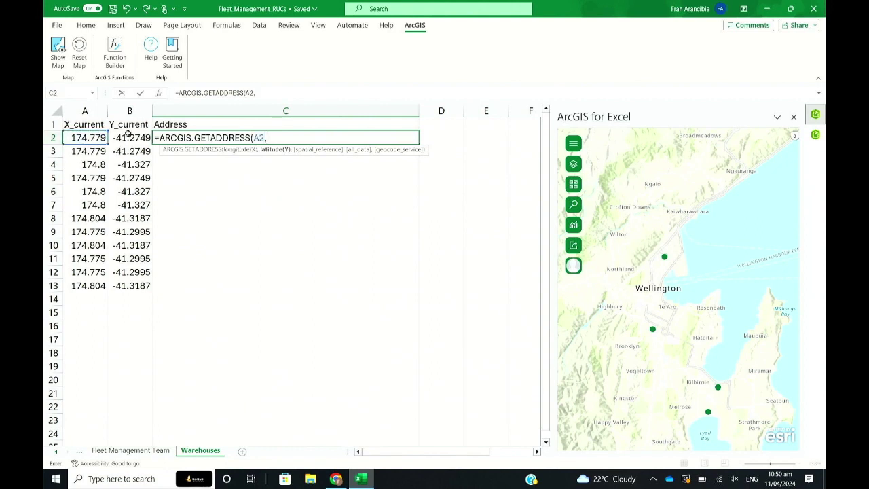
pyautogui.click(121, 138)
pyautogui.press('Return')
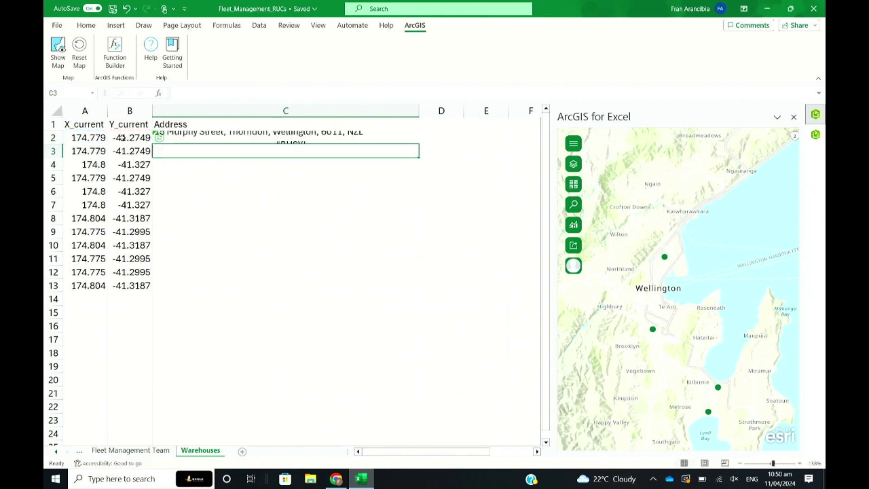
# - Fill the address formula down to C13 and check the map's 2min_Drive layer
pyautogui.click(307, 139)
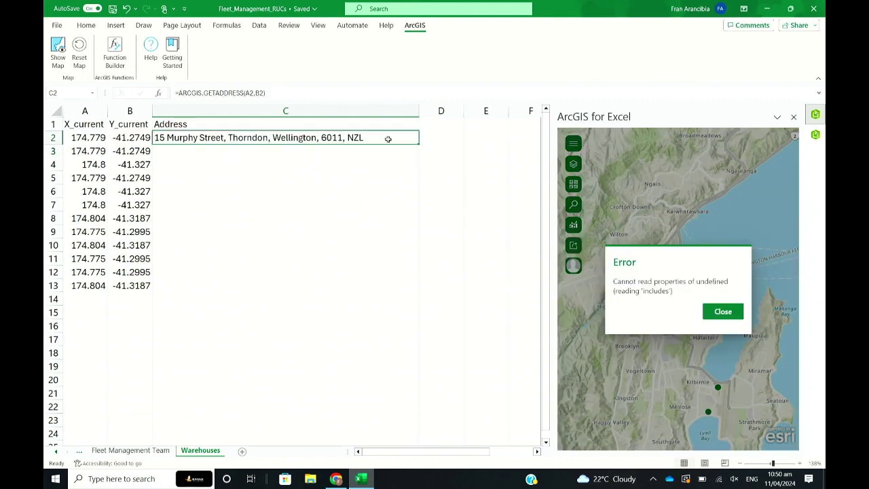
pyautogui.moveTo(418, 144); pyautogui.dragTo(398, 287)
pyautogui.click(718, 312)
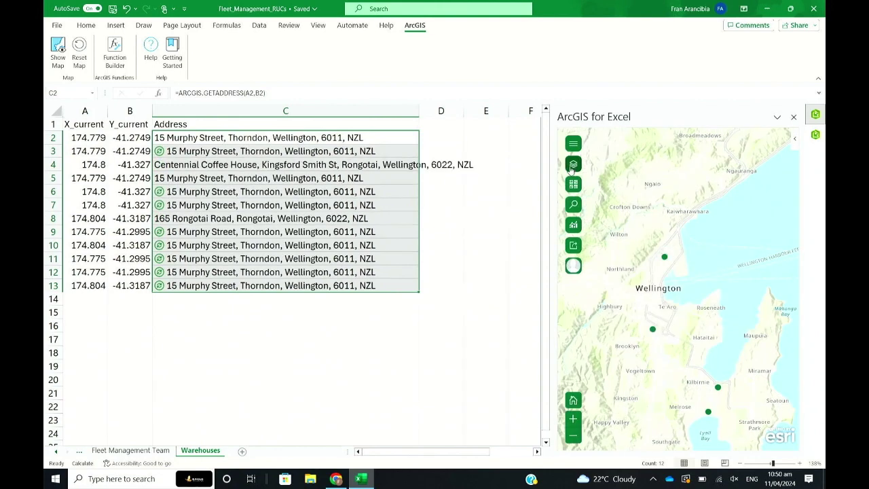
pyautogui.click(574, 164)
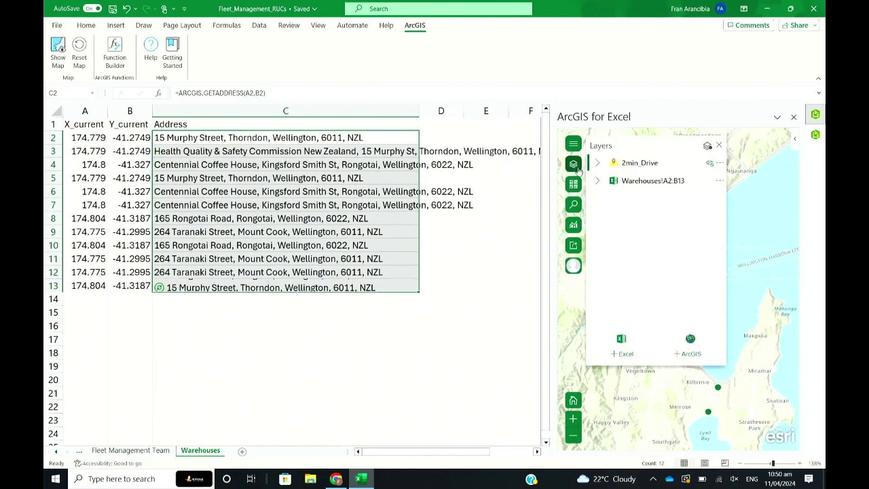
pyautogui.click(722, 312)
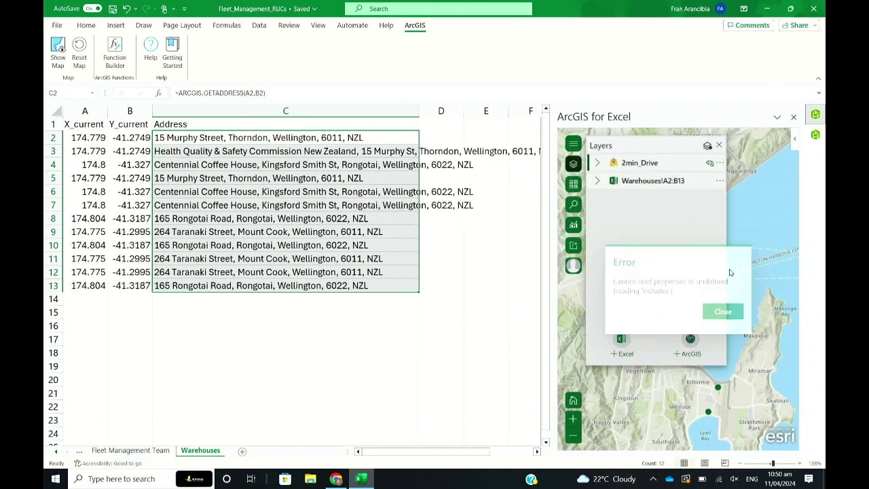
pyautogui.click(574, 164)
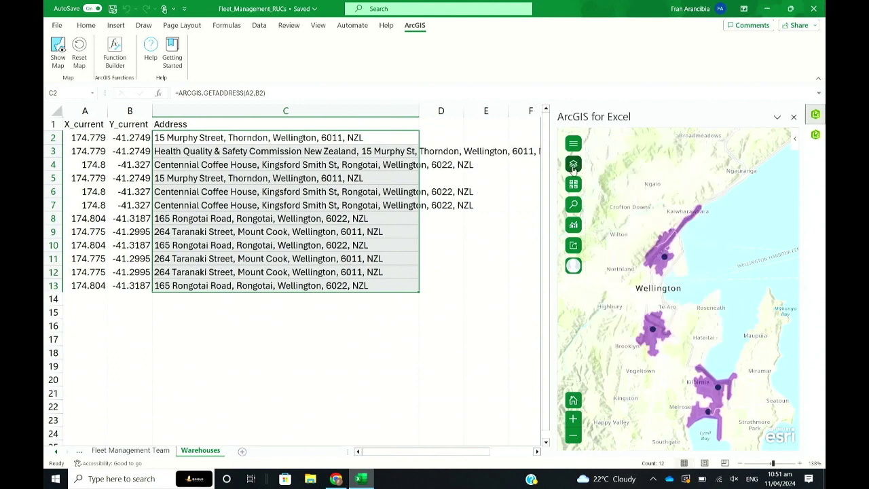